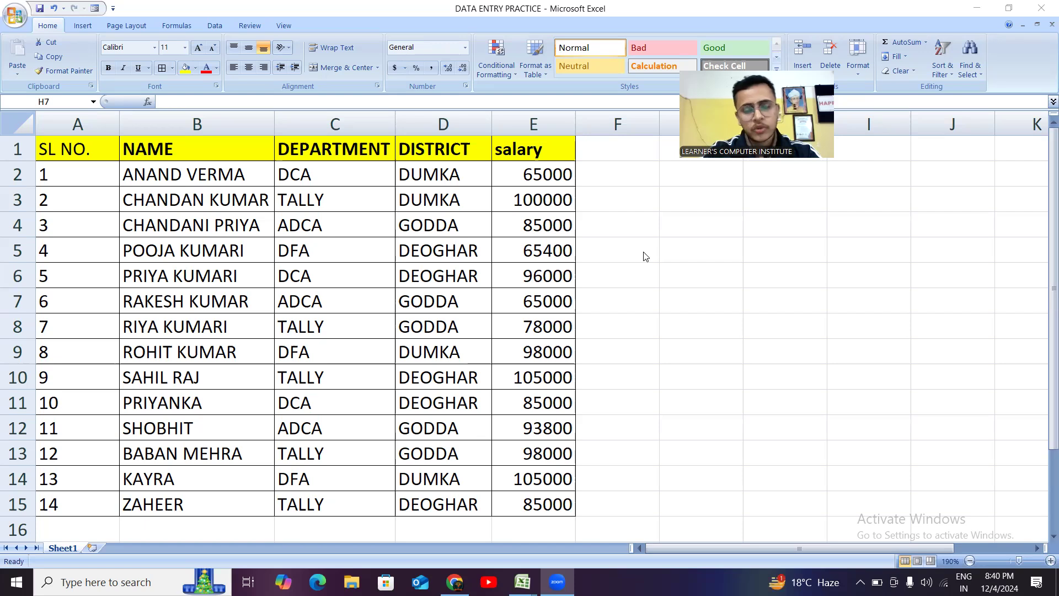
Look over the data range A1:E15 and its name, department, district and salary headings
{"action": "left_click", "coordinate": [552, 251]}
{"action": "mouse_move", "coordinate": [88, 151]}
{"action": "left_mouse_down"}
{"action": "mouse_move", "coordinate": [221, 187]}
{"action": "mouse_move", "coordinate": [543, 452]}
{"action": "mouse_move", "coordinate": [534, 500]}
{"action": "left_mouse_up"}
{"action": "left_click", "coordinate": [694, 390]}
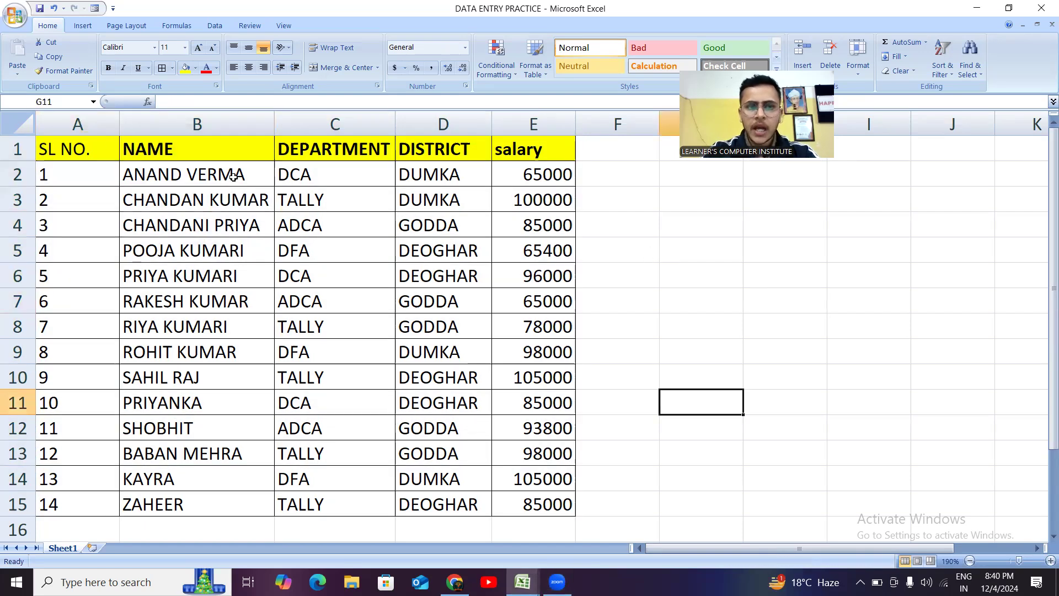
{"action": "left_click", "coordinate": [221, 149]}
{"action": "left_click", "coordinate": [375, 144]}
{"action": "left_click", "coordinate": [472, 149]}
{"action": "left_click", "coordinate": [542, 153]}
{"action": "left_click", "coordinate": [625, 192]}
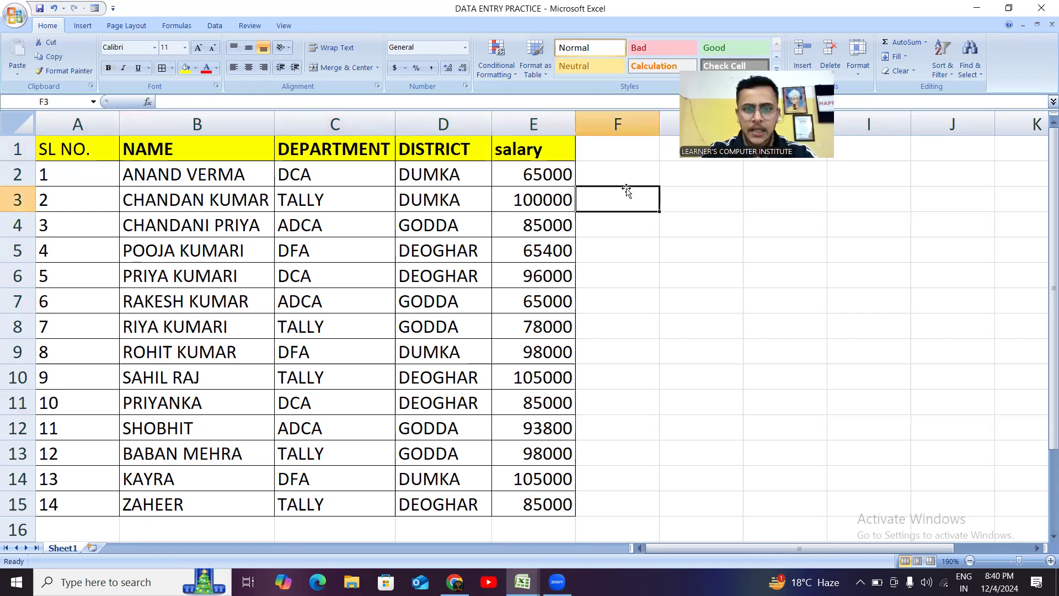
Capitalize the heading in cell E1 so it reads Salary
{"action": "double_click", "coordinate": [504, 146]}
{"action": "key", "text": "BackSpace"}
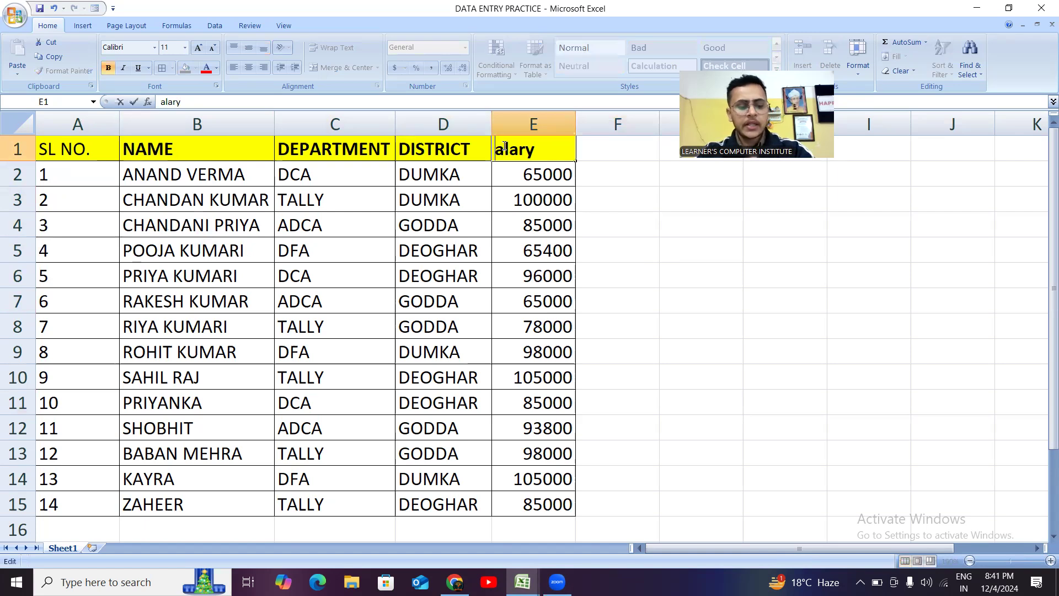
{"action": "type", "text": "S"}
{"action": "left_click", "coordinate": [762, 254]}
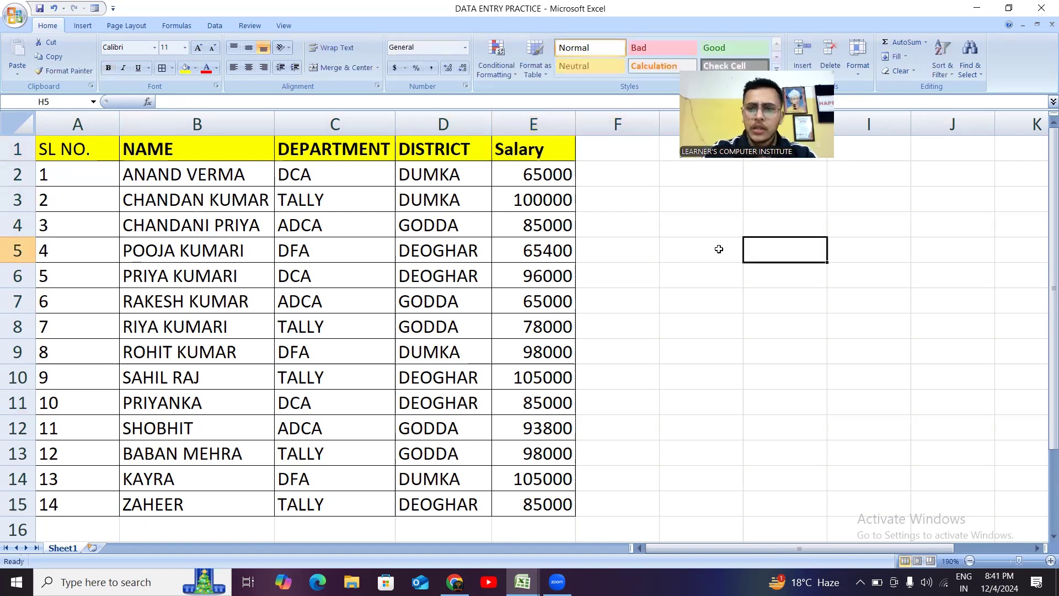
{"action": "left_click", "coordinate": [662, 266]}
Format the range A1:E15 as a table with headers, using the blue style from the Dark group
{"action": "left_click_drag", "start_coordinate": [64, 149], "coordinate": [545, 506]}
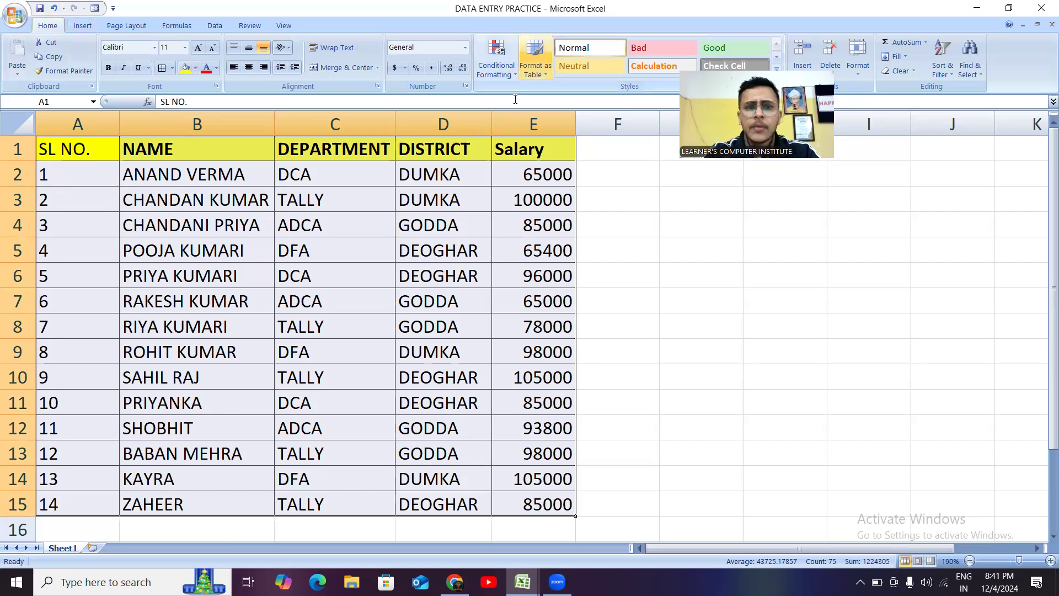
{"action": "left_click", "coordinate": [539, 50]}
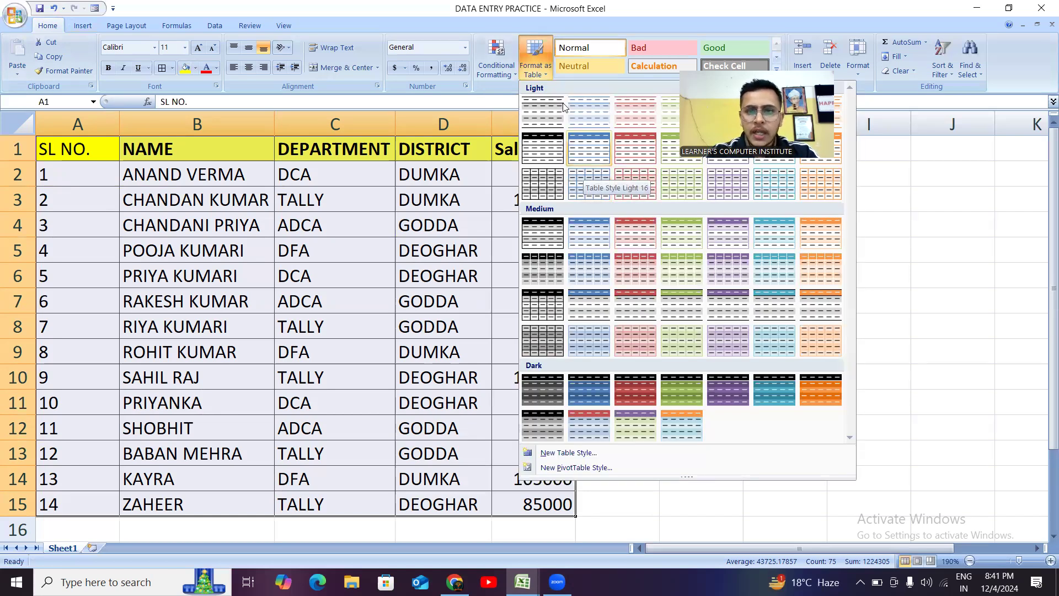
{"action": "left_click", "coordinate": [538, 62]}
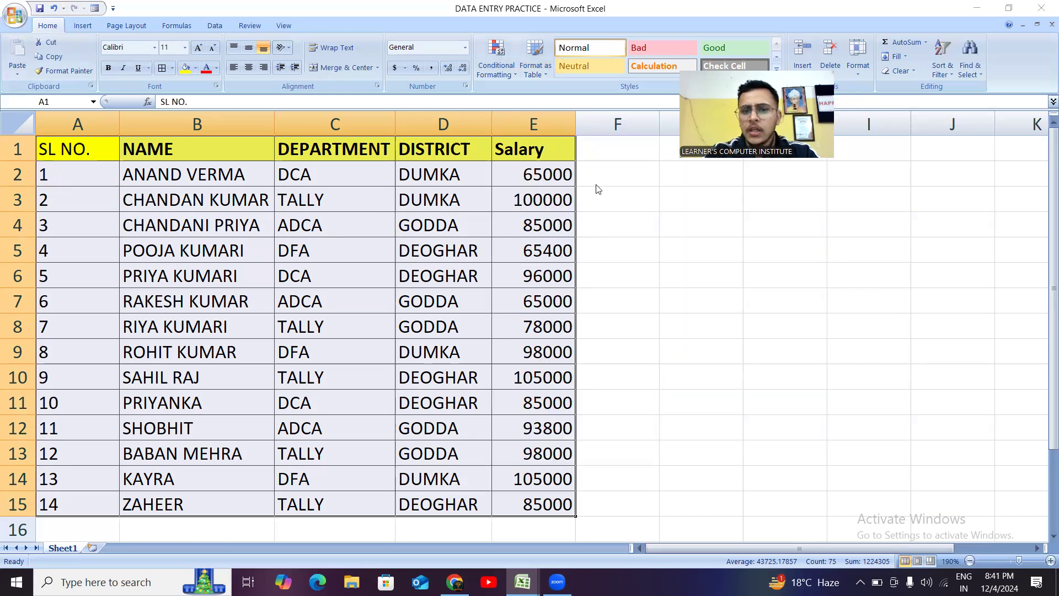
{"action": "left_click", "coordinate": [503, 70]}
{"action": "left_click", "coordinate": [538, 65]}
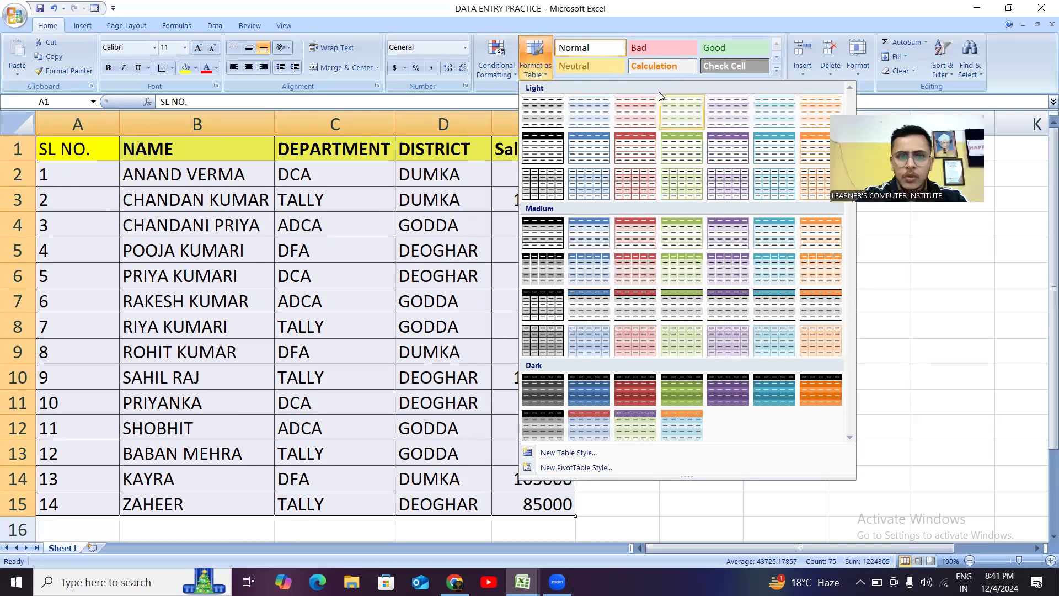
{"action": "left_click", "coordinate": [562, 68]}
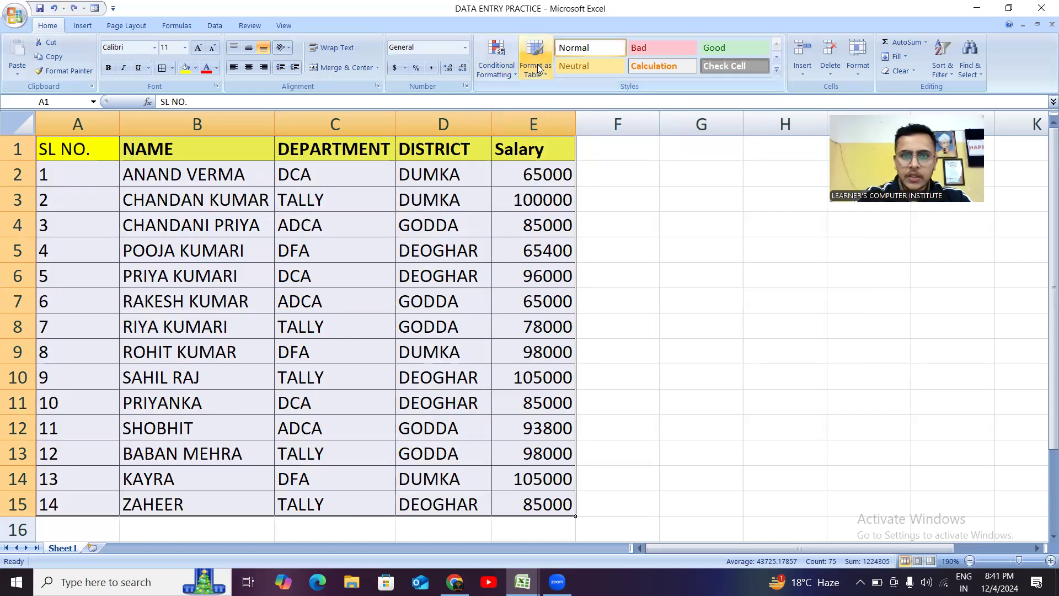
{"action": "left_click", "coordinate": [537, 72]}
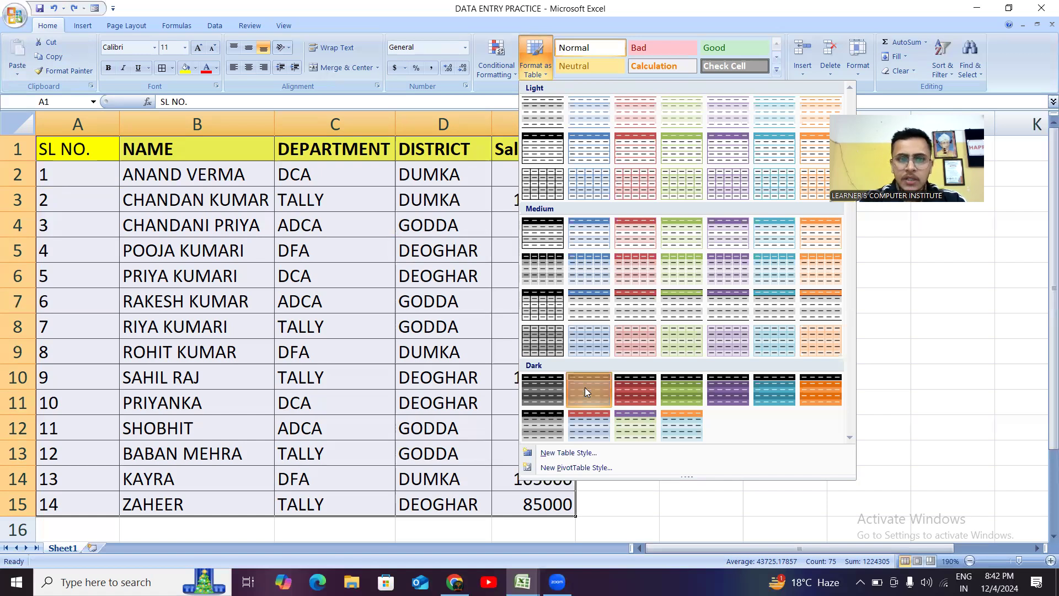
{"action": "left_click", "coordinate": [585, 387]}
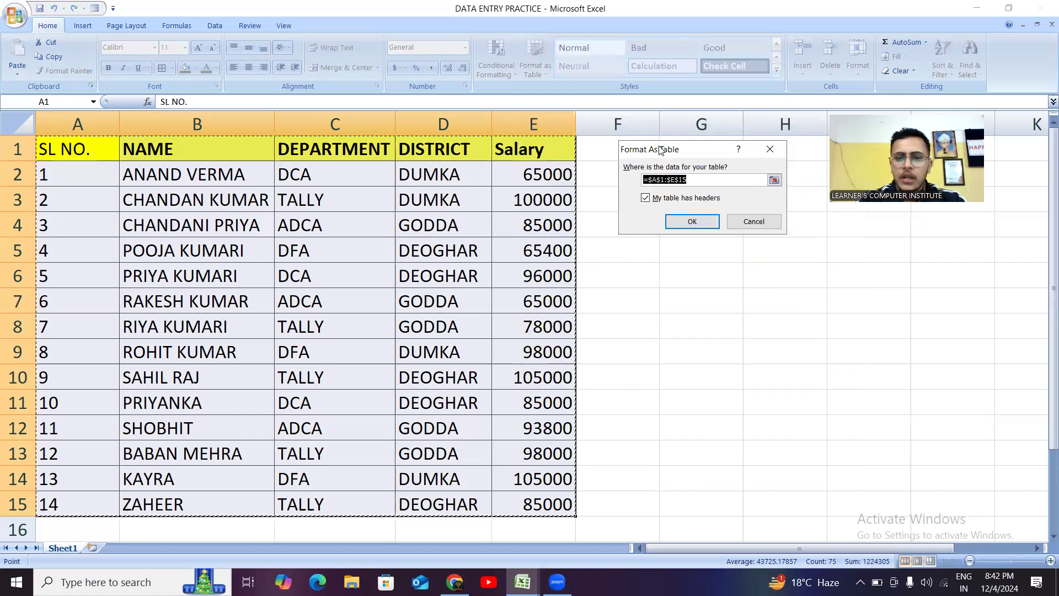
{"action": "left_click_drag", "start_coordinate": [660, 150], "coordinate": [630, 150]}
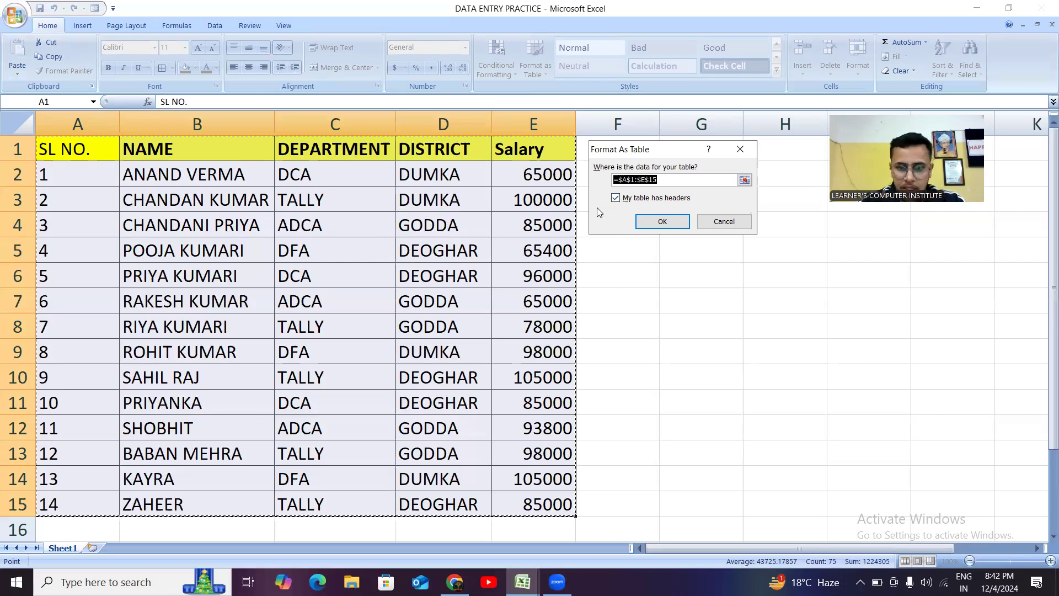
{"action": "left_click", "coordinate": [662, 222]}
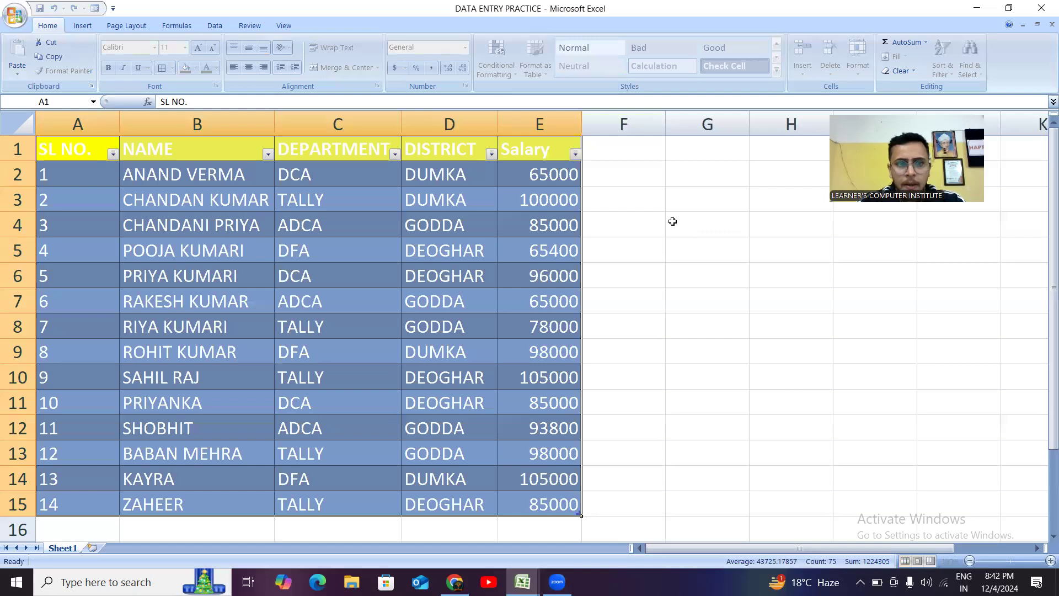
{"action": "left_click", "coordinate": [673, 226]}
Set the font color of the table's header row A1:E1 to Automatic
{"action": "left_click_drag", "start_coordinate": [83, 149], "coordinate": [560, 150]}
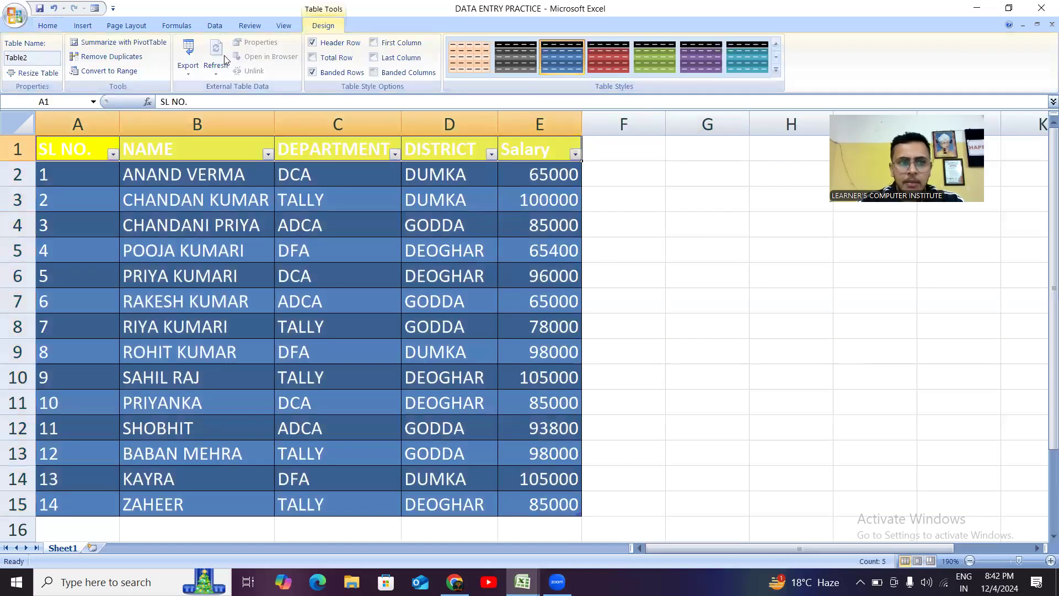
{"action": "left_click", "coordinate": [47, 26]}
{"action": "left_click", "coordinate": [217, 67]}
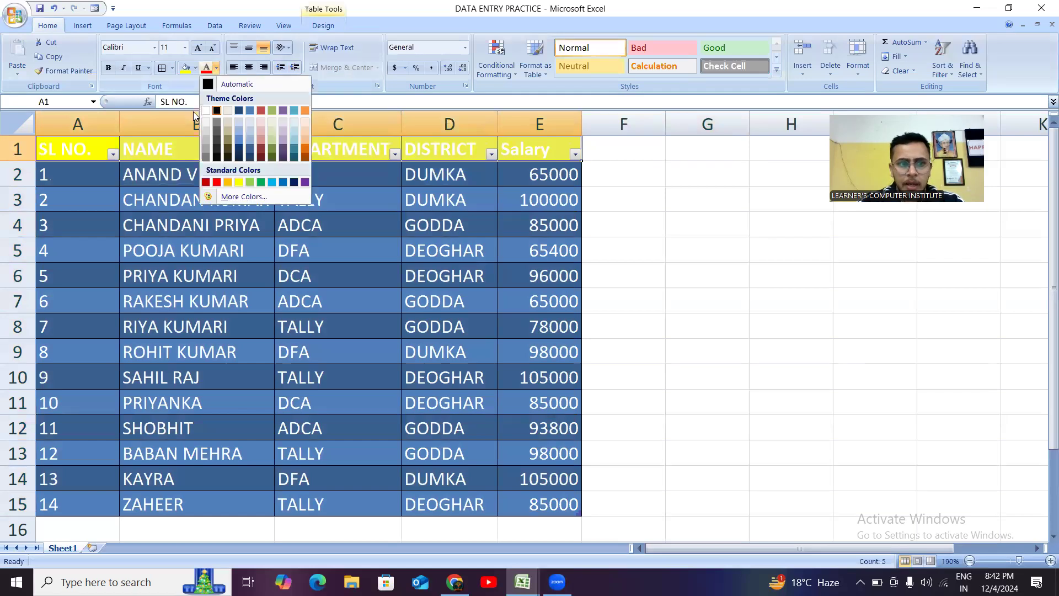
{"action": "left_click", "coordinate": [242, 83]}
{"action": "left_click", "coordinate": [666, 250]}
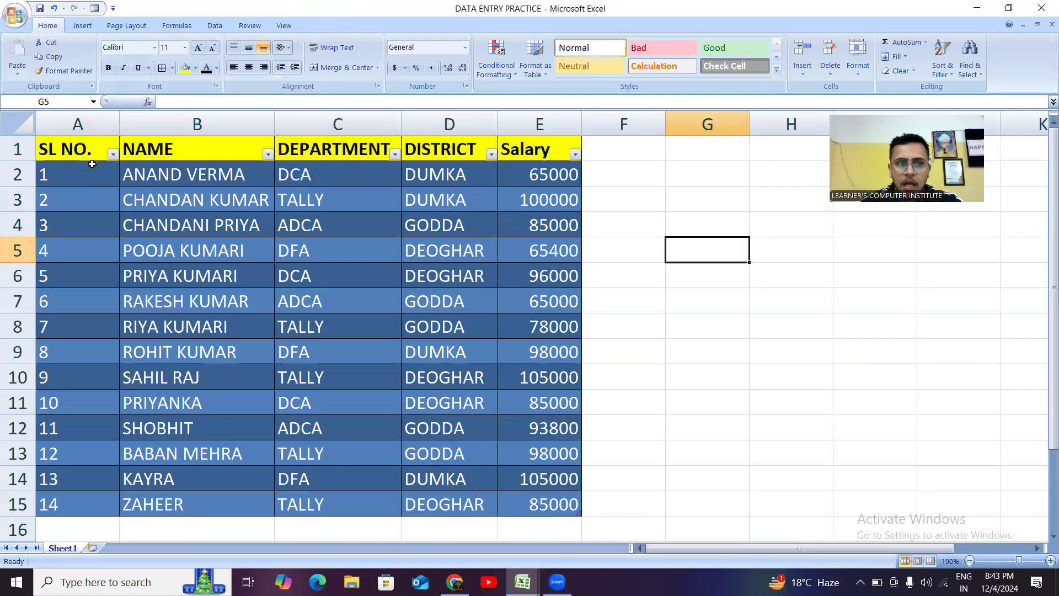
{"action": "left_click_drag", "start_coordinate": [92, 150], "coordinate": [524, 498]}
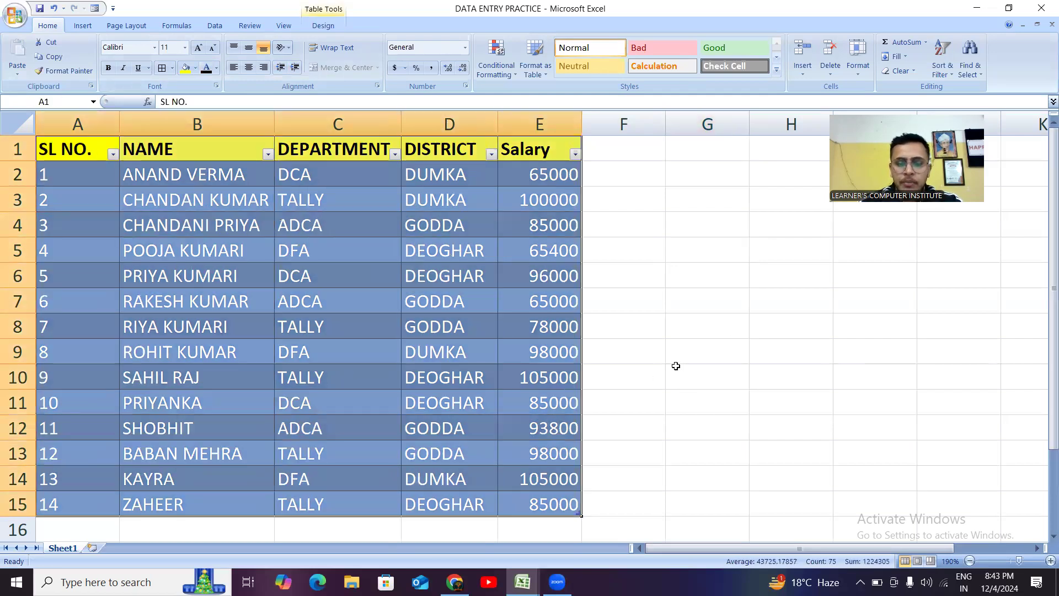
{"action": "left_click", "coordinate": [712, 329]}
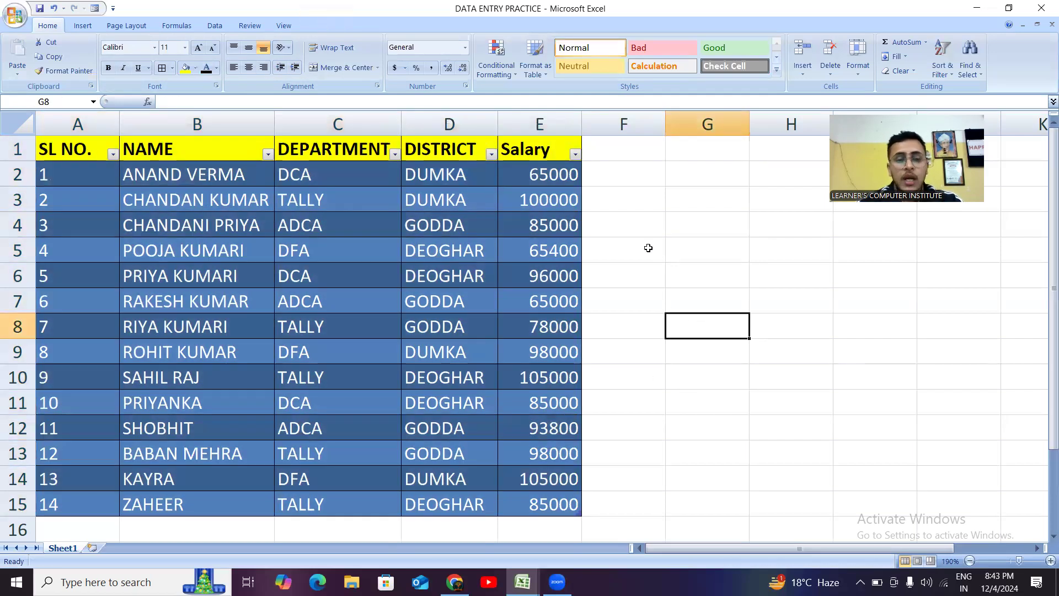
{"action": "left_click", "coordinate": [638, 249]}
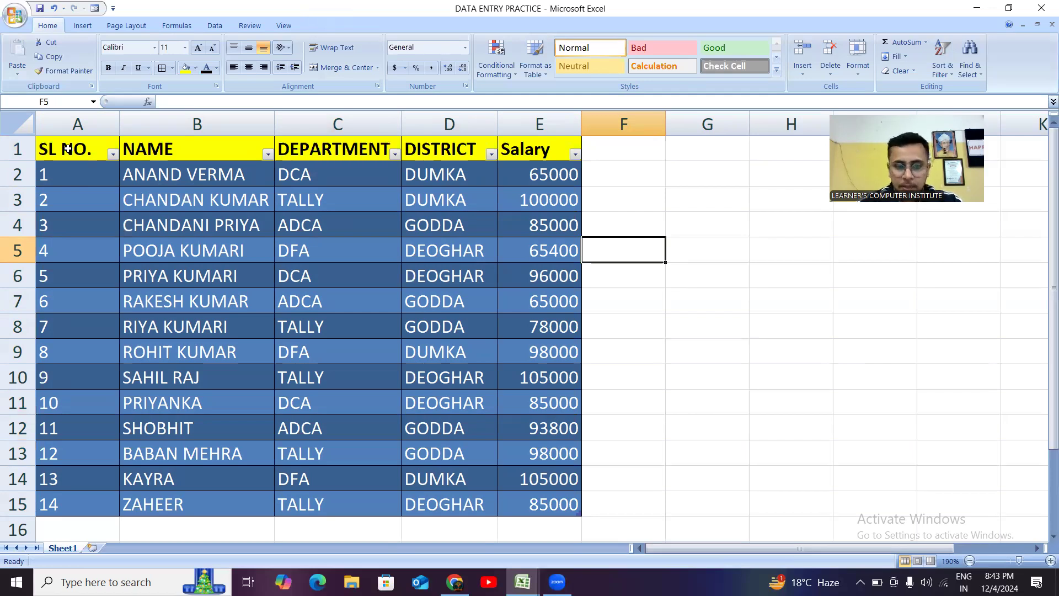
{"action": "left_click_drag", "start_coordinate": [67, 148], "coordinate": [562, 524]}
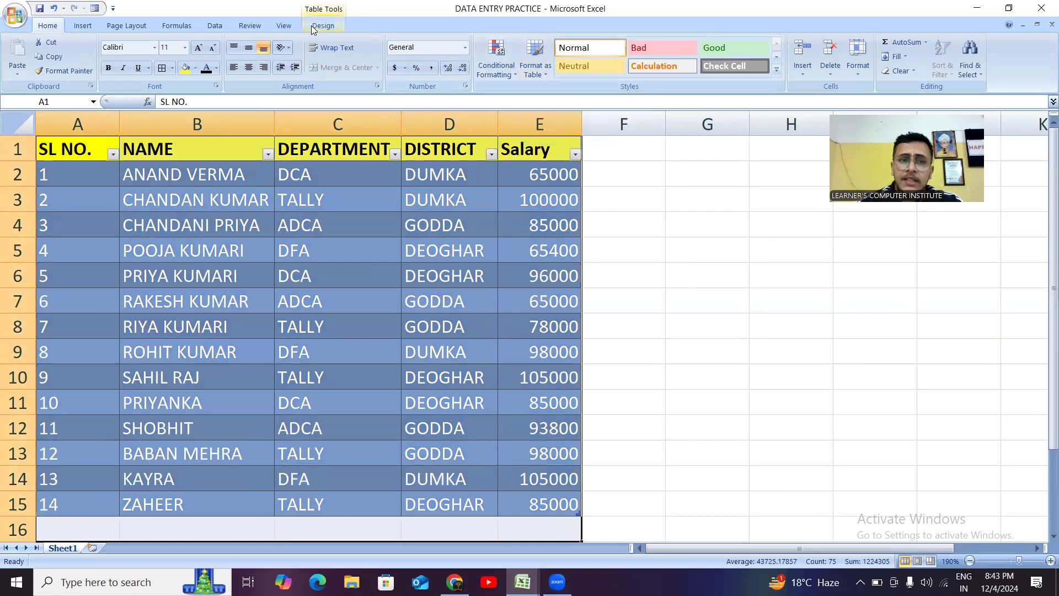
{"action": "left_click", "coordinate": [641, 209]}
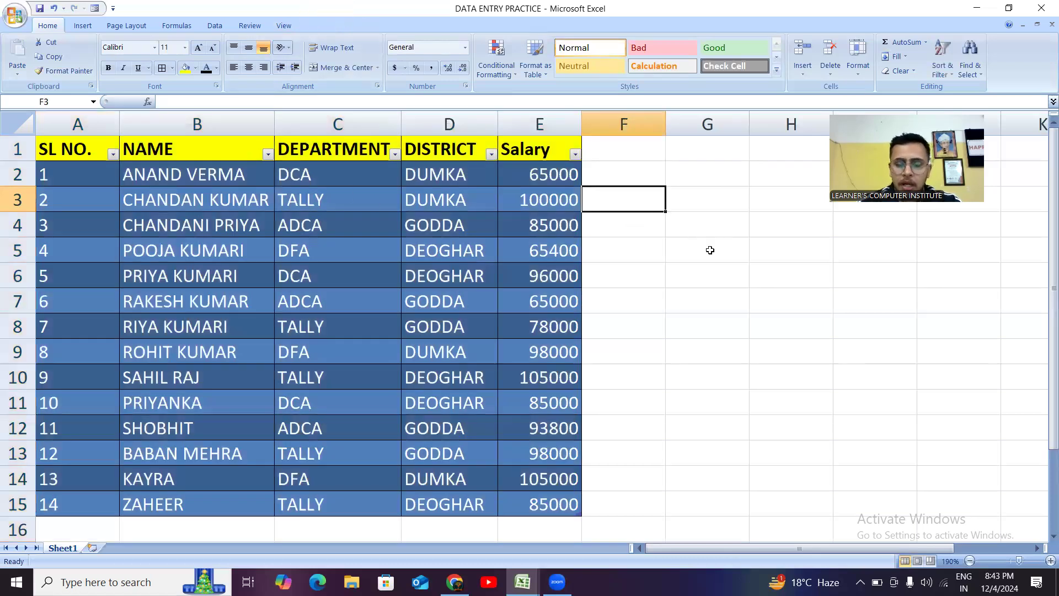
{"action": "left_click", "coordinate": [316, 265]}
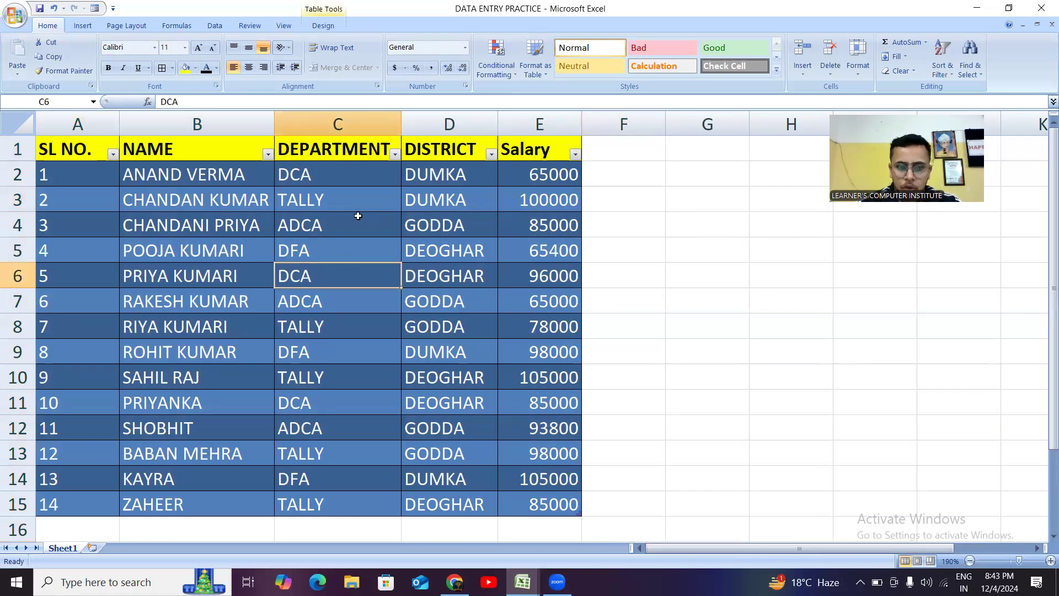
{"action": "left_click", "coordinate": [327, 220]}
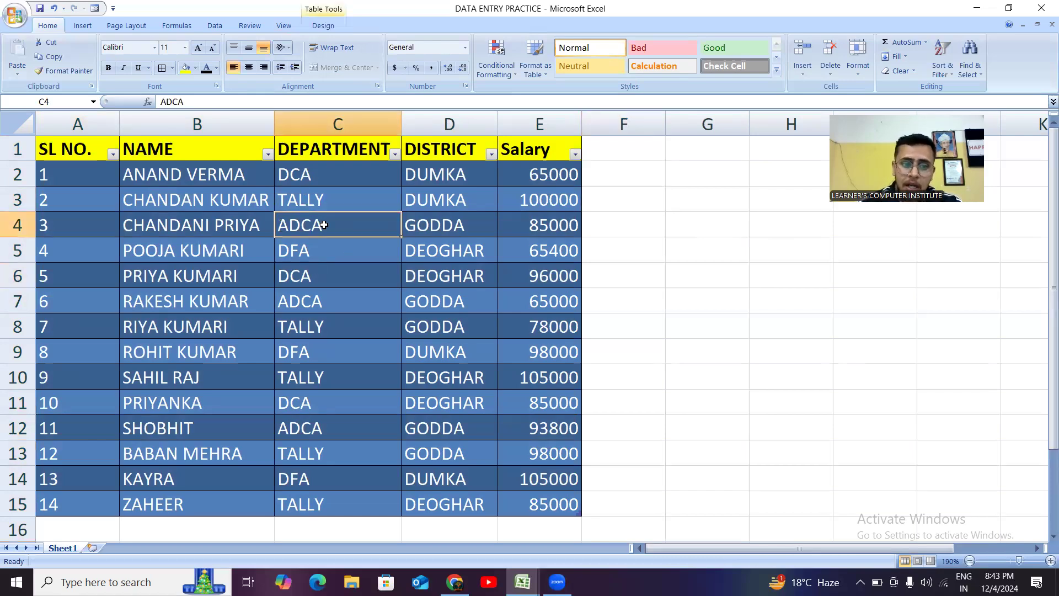
{"action": "left_click", "coordinate": [720, 224]}
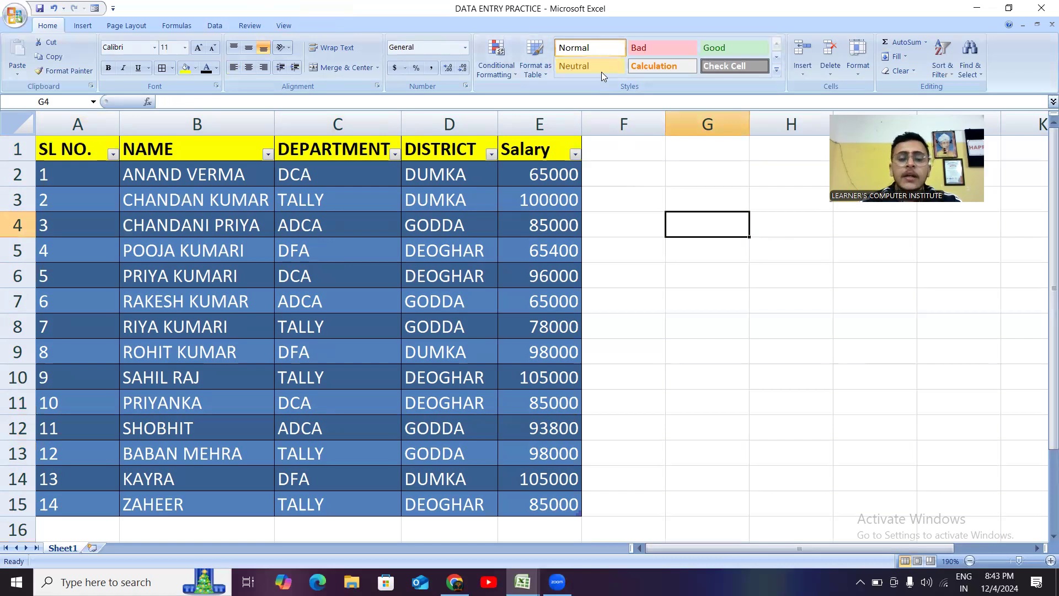
Change the table's design to Table Style Dark 1
{"action": "left_click", "coordinate": [304, 178]}
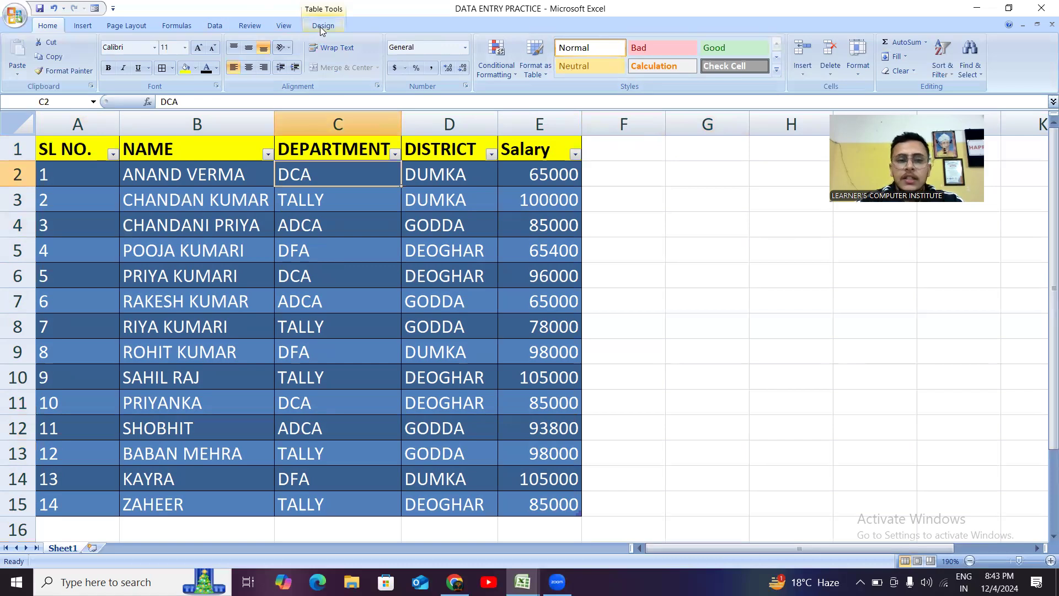
{"action": "left_click", "coordinate": [324, 26]}
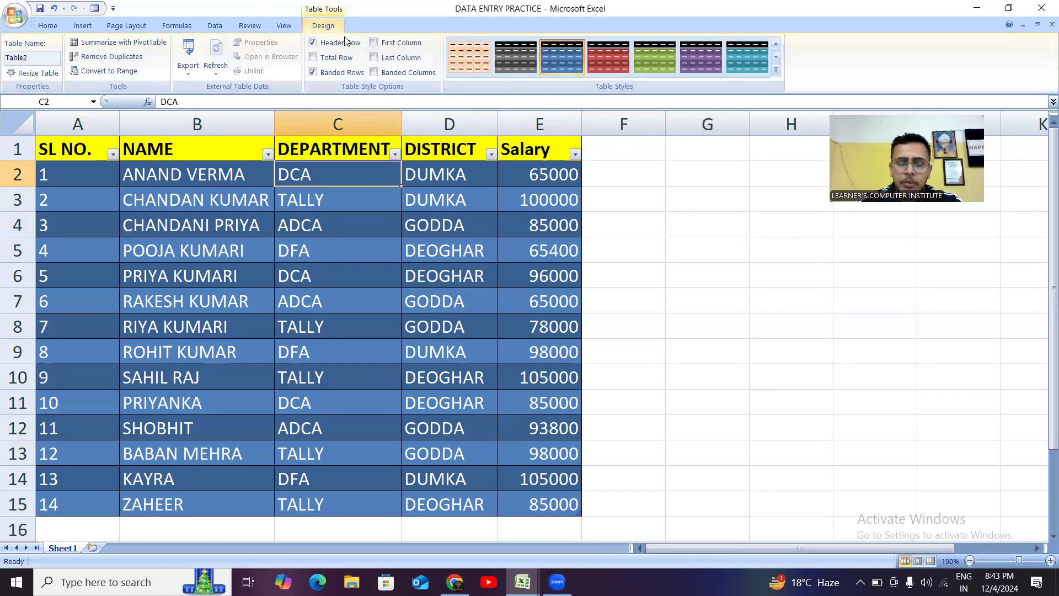
{"action": "left_click", "coordinate": [538, 74]}
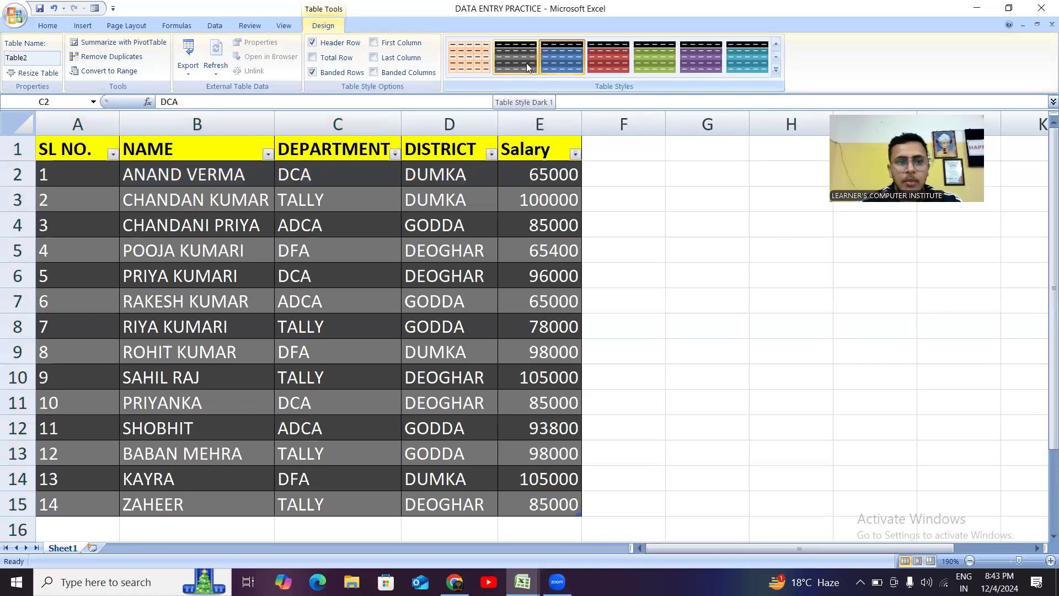
{"action": "left_click", "coordinate": [673, 254]}
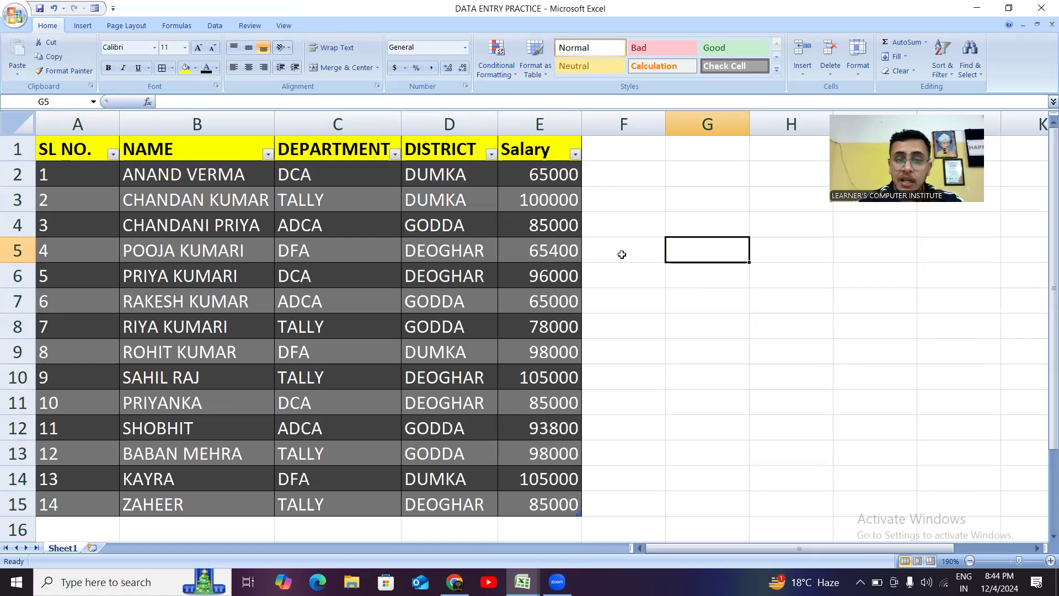
{"action": "left_click", "coordinate": [642, 277]}
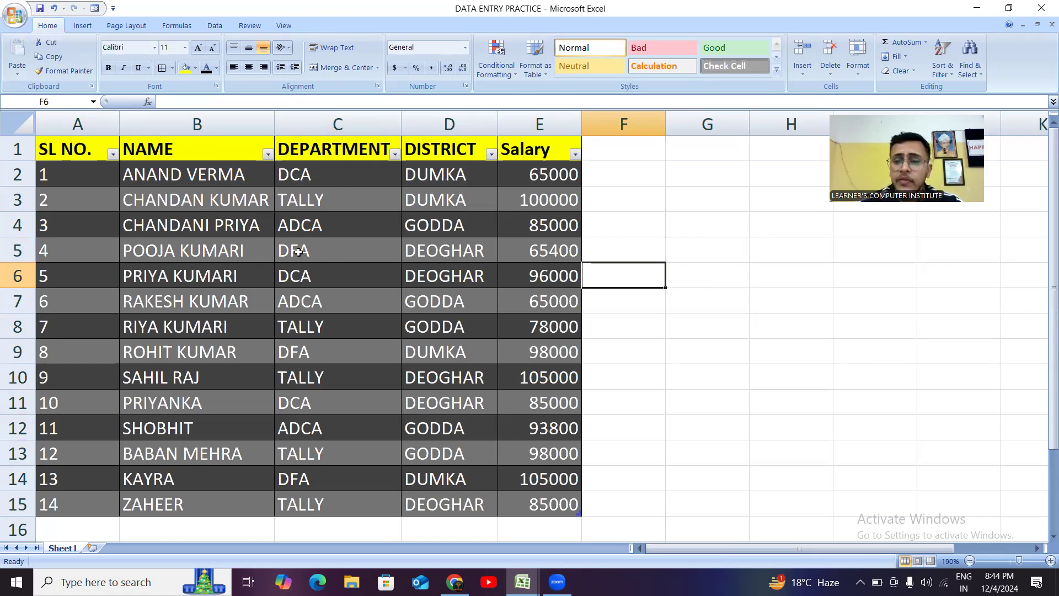
{"action": "left_click_drag", "start_coordinate": [71, 155], "coordinate": [519, 496]}
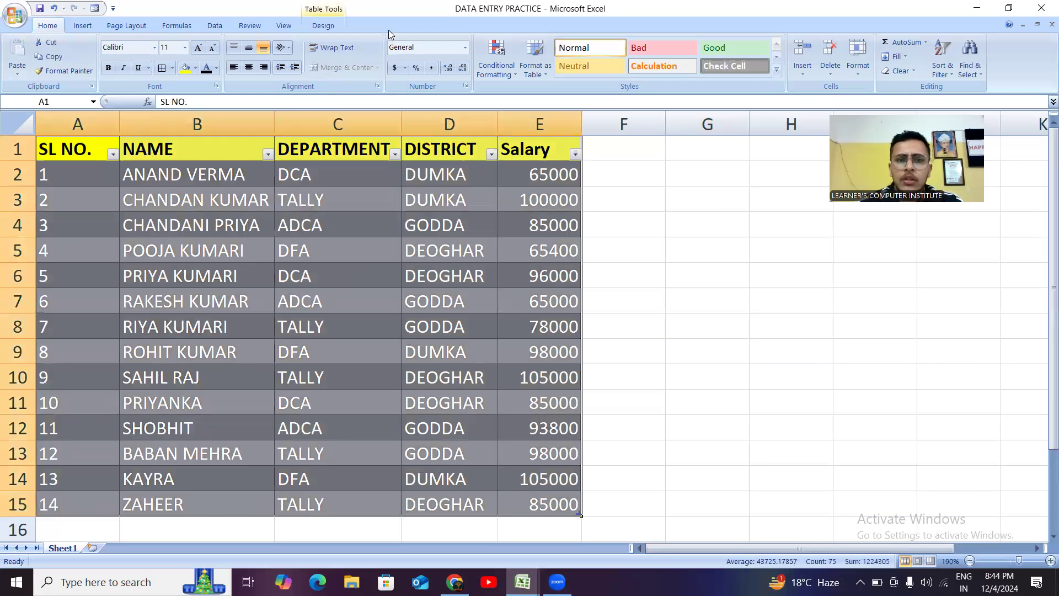
{"action": "left_click", "coordinate": [215, 26]}
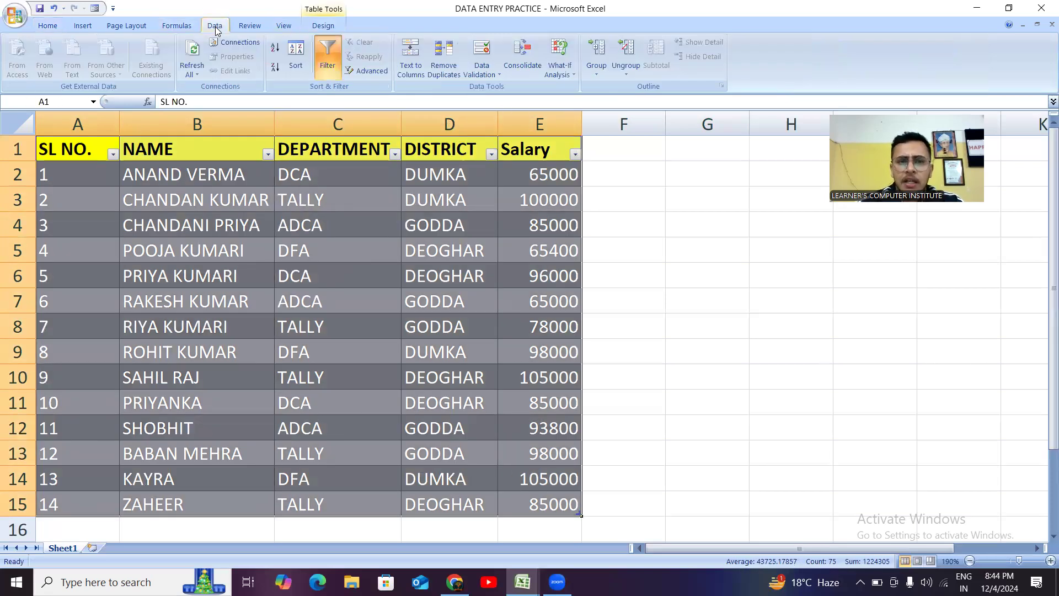
{"action": "left_click", "coordinate": [300, 65]}
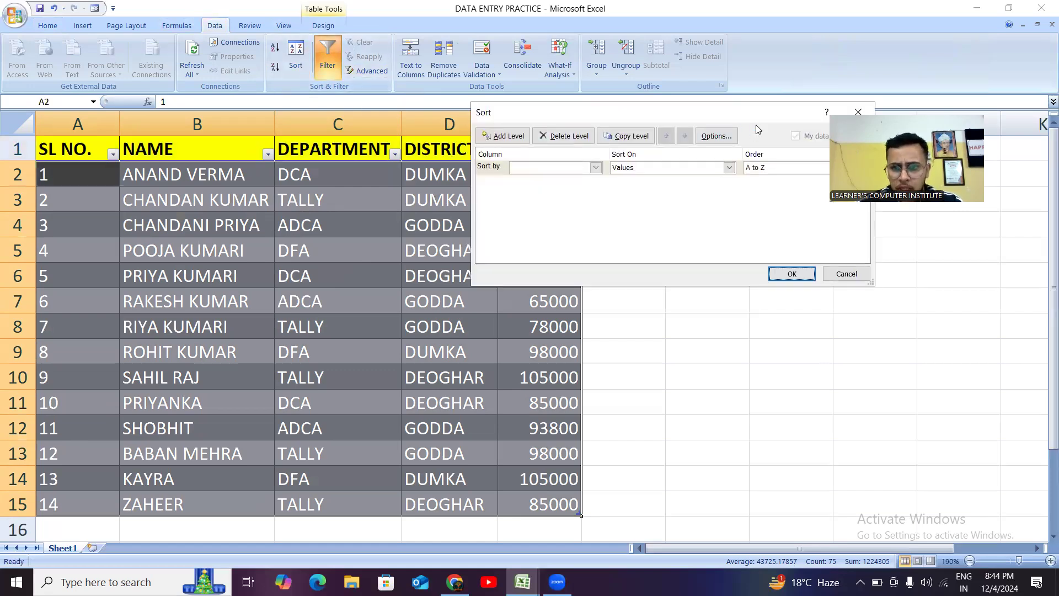
{"action": "left_click_drag", "start_coordinate": [781, 112], "coordinate": [697, 120]}
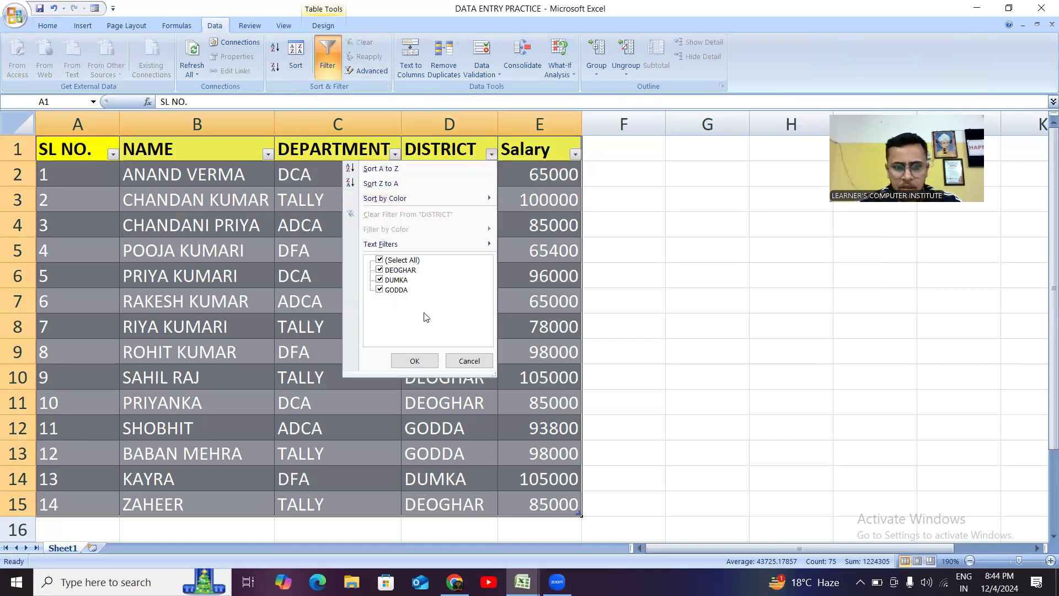
Sort the table by the NAME column from Z to A and check the first and last names
{"action": "left_click", "coordinate": [689, 233]}
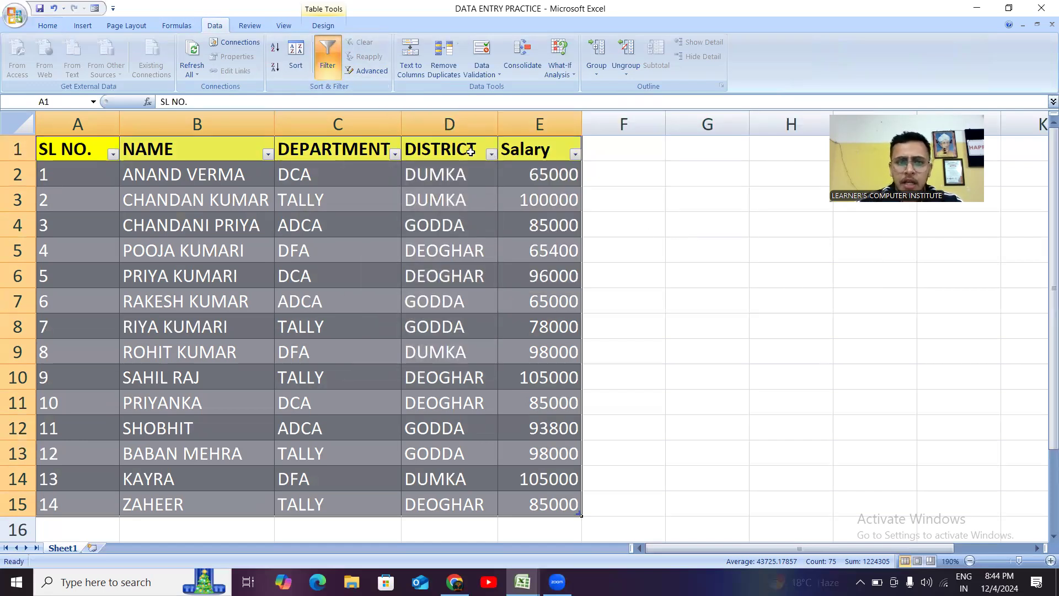
{"action": "left_click", "coordinate": [268, 153]}
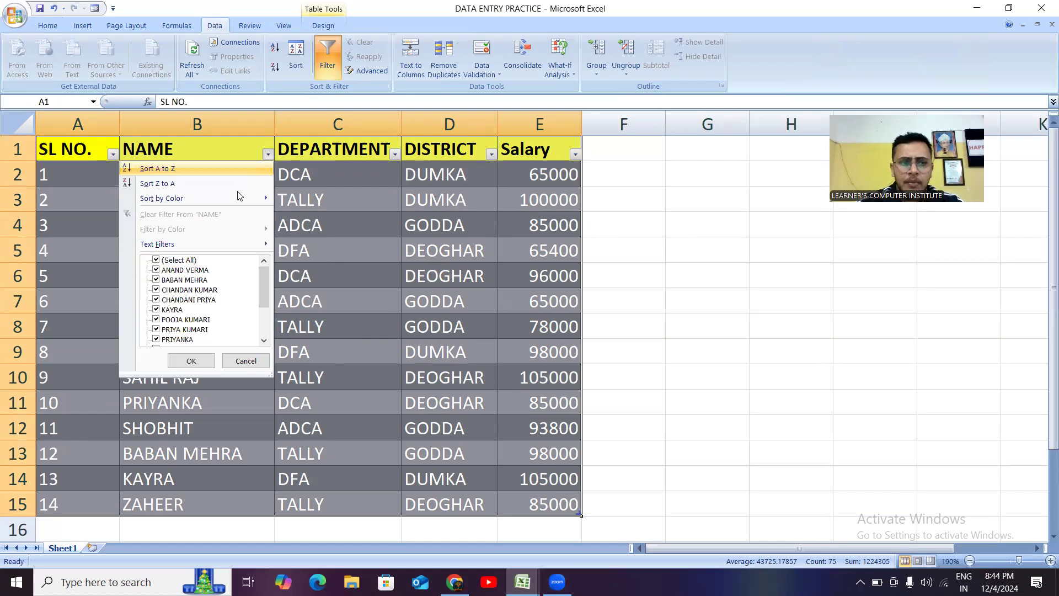
{"action": "left_click", "coordinate": [159, 189]}
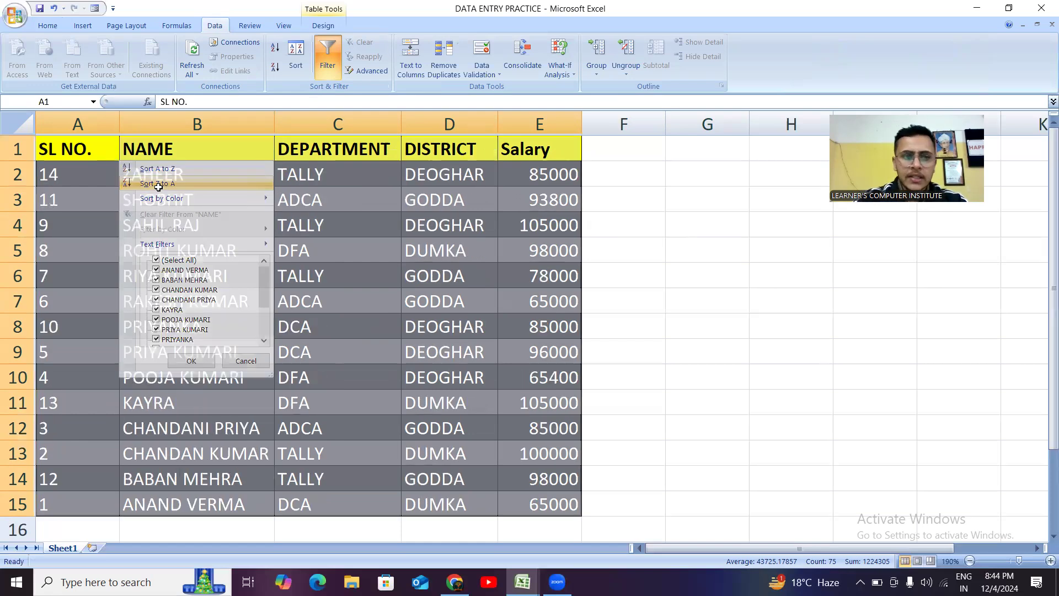
{"action": "left_click", "coordinate": [176, 175]}
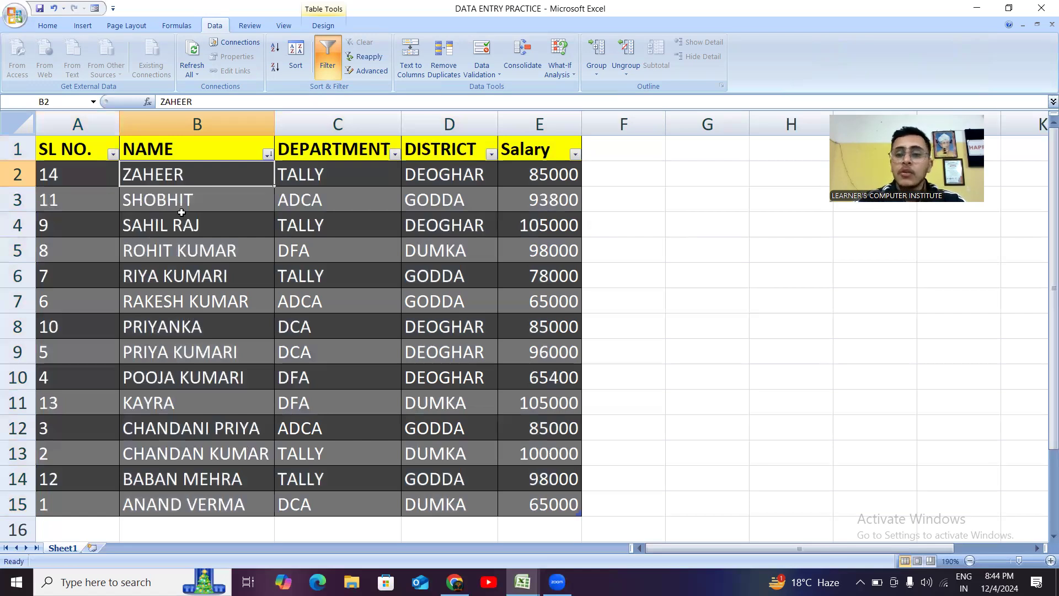
{"action": "left_click", "coordinate": [172, 501]}
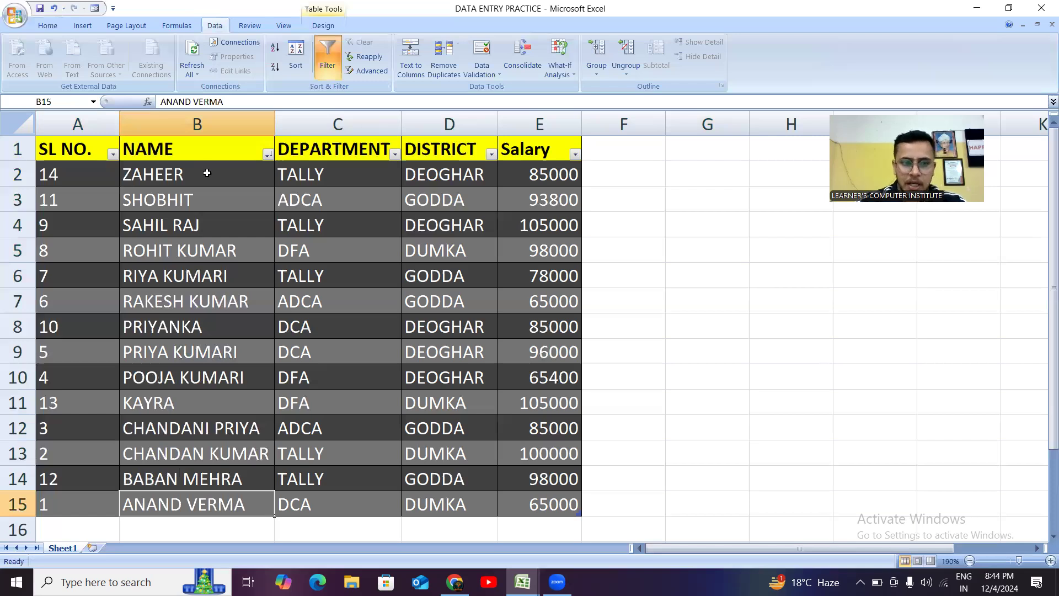
Sort the table by the NAME column from A to Z
{"action": "left_click", "coordinate": [160, 171]}
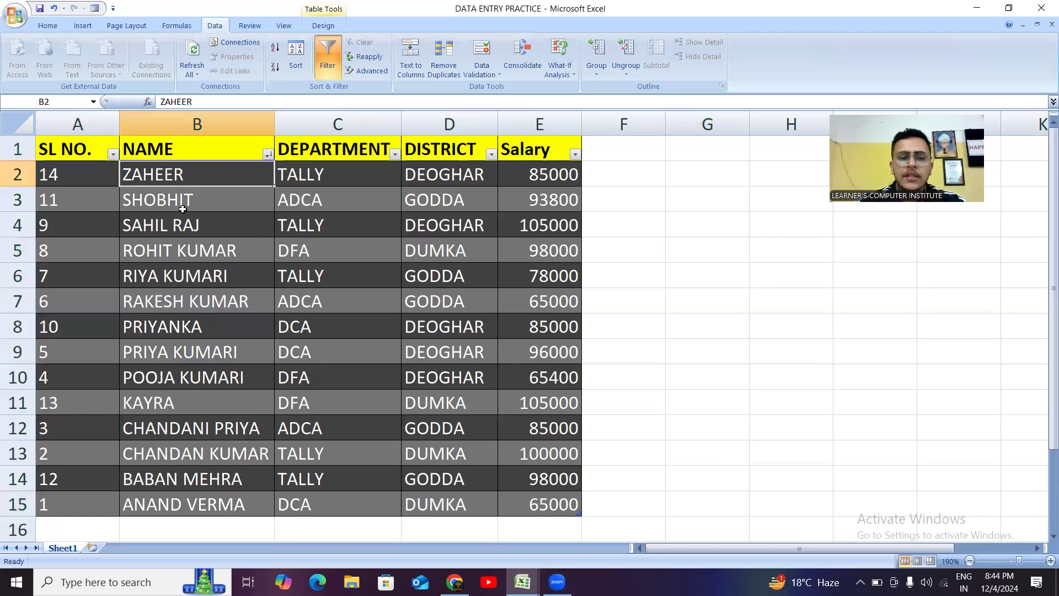
{"action": "left_click", "coordinate": [268, 154]}
{"action": "left_click", "coordinate": [203, 171]}
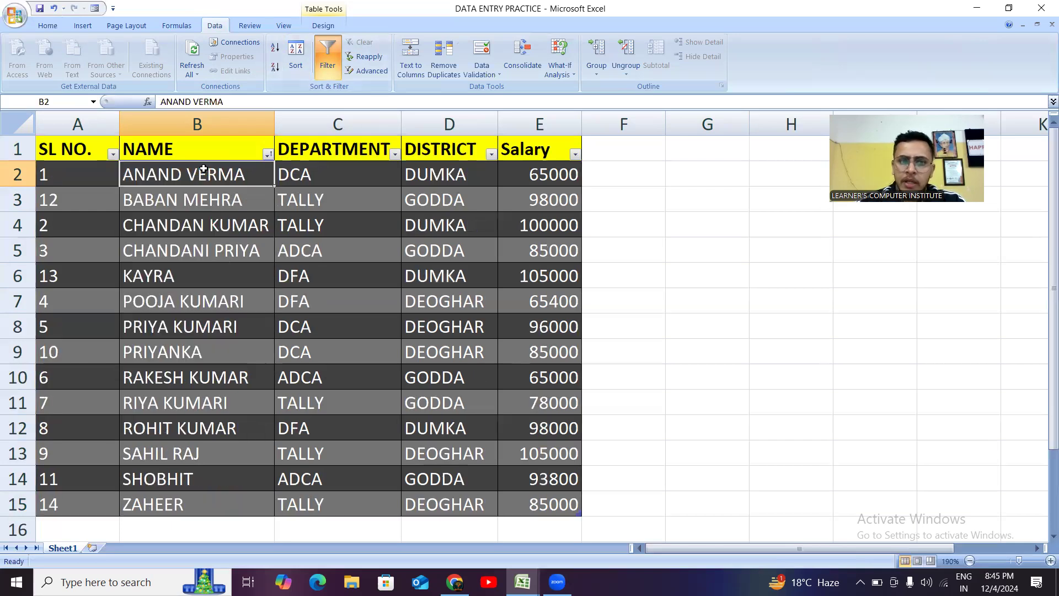
Sort the table by the Salary column from largest to smallest
{"action": "left_click", "coordinate": [574, 154]}
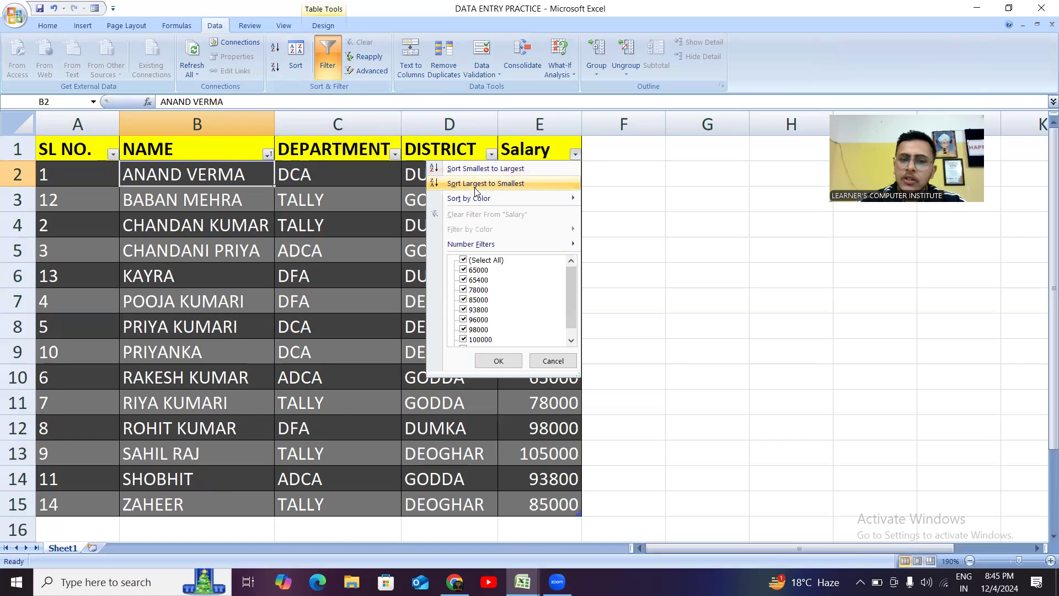
{"action": "left_click", "coordinate": [477, 184]}
{"action": "left_click", "coordinate": [558, 176]}
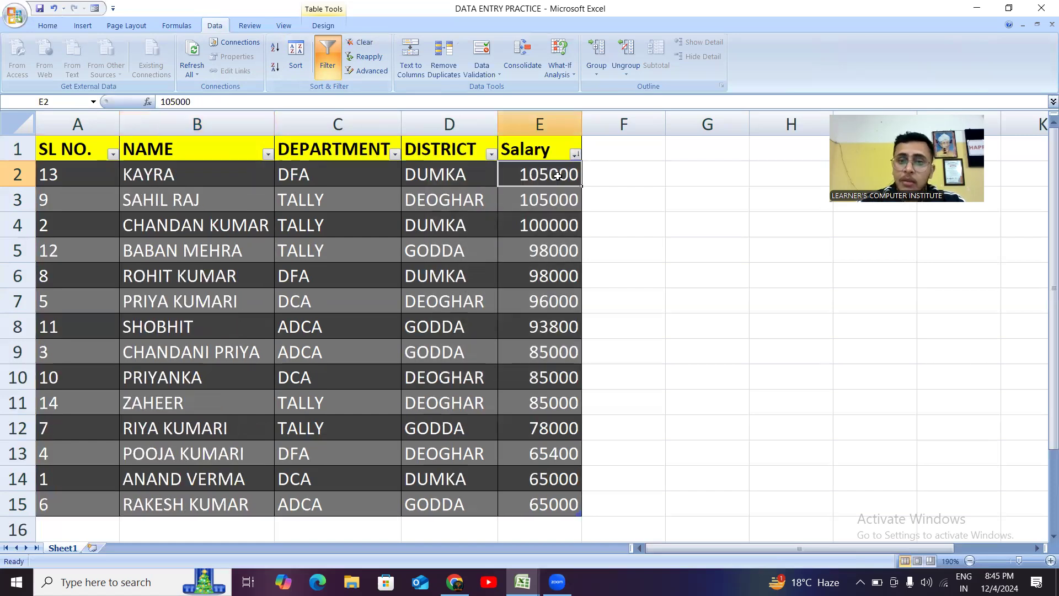
{"action": "left_click", "coordinate": [545, 205]}
{"action": "left_click", "coordinate": [556, 229]}
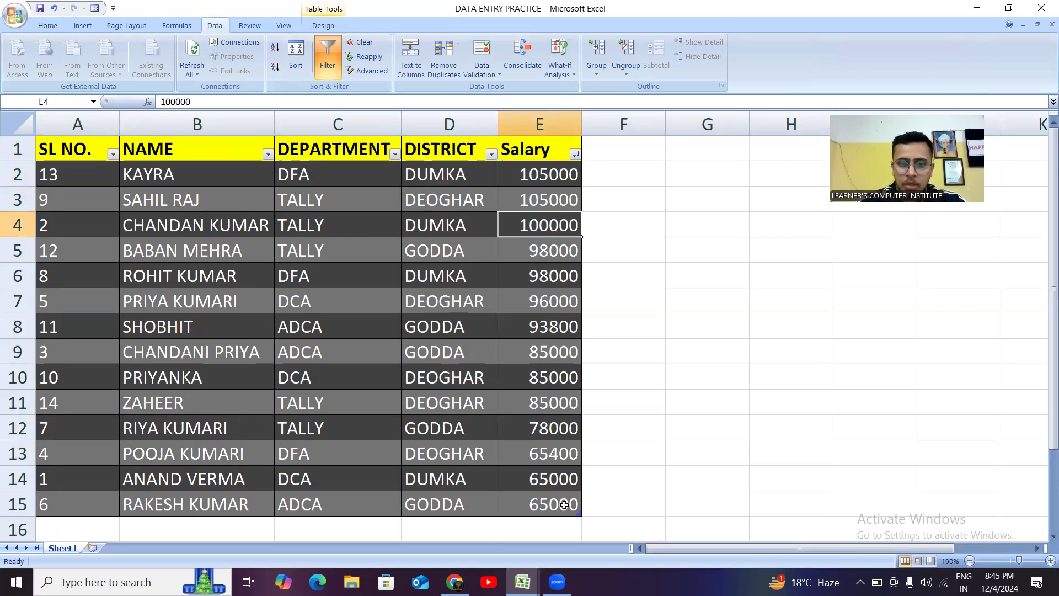
{"action": "left_click", "coordinate": [661, 307]}
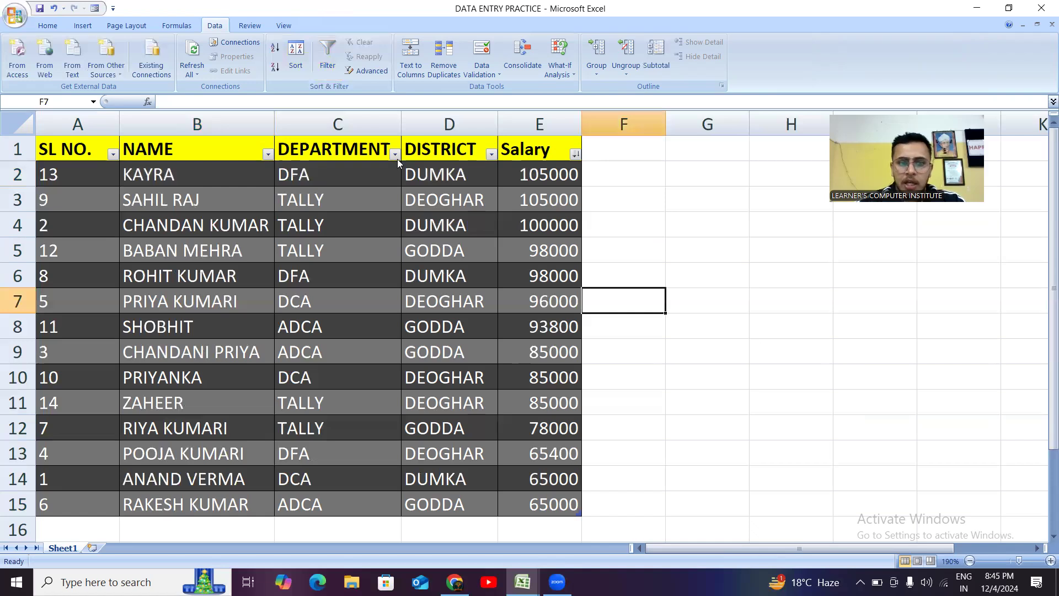
Filter the DEPARTMENT column to show only the DCA rows and review the filtered entries
{"action": "left_click", "coordinate": [309, 174]}
{"action": "left_click", "coordinate": [310, 199]}
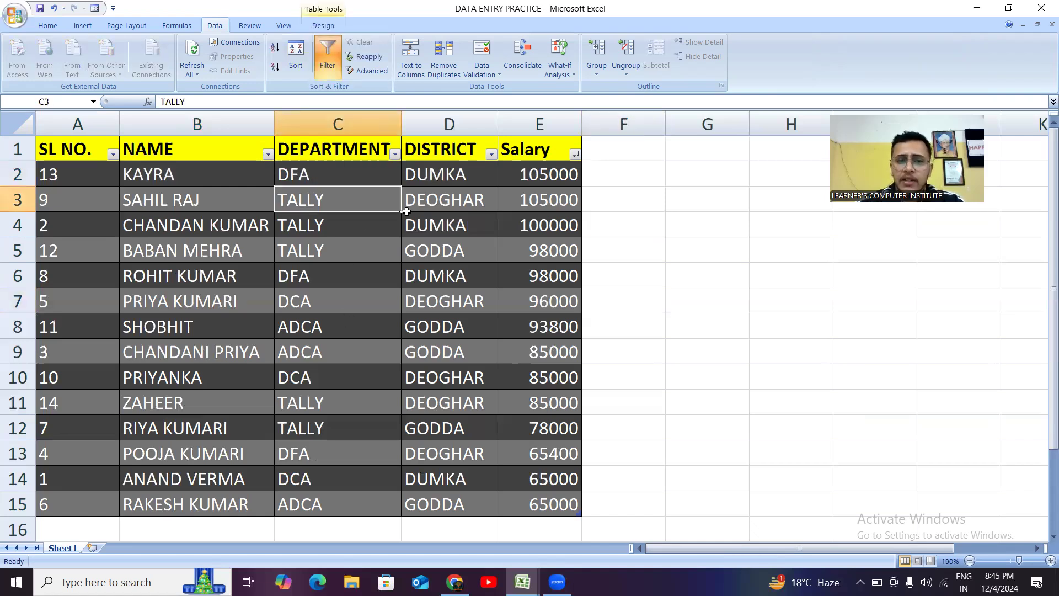
{"action": "left_click", "coordinate": [392, 158]}
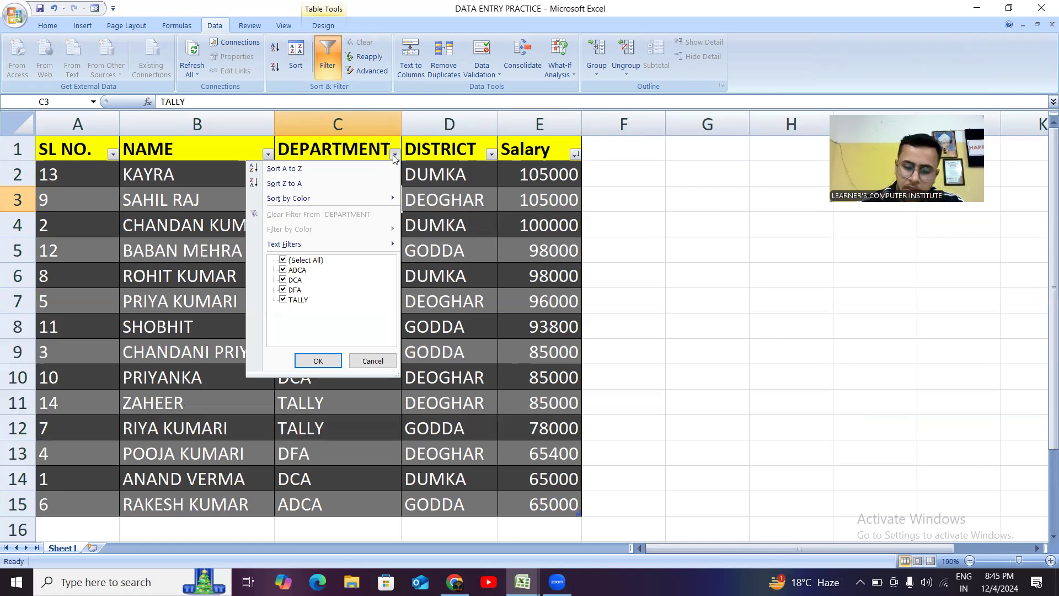
{"action": "left_click", "coordinate": [284, 260]}
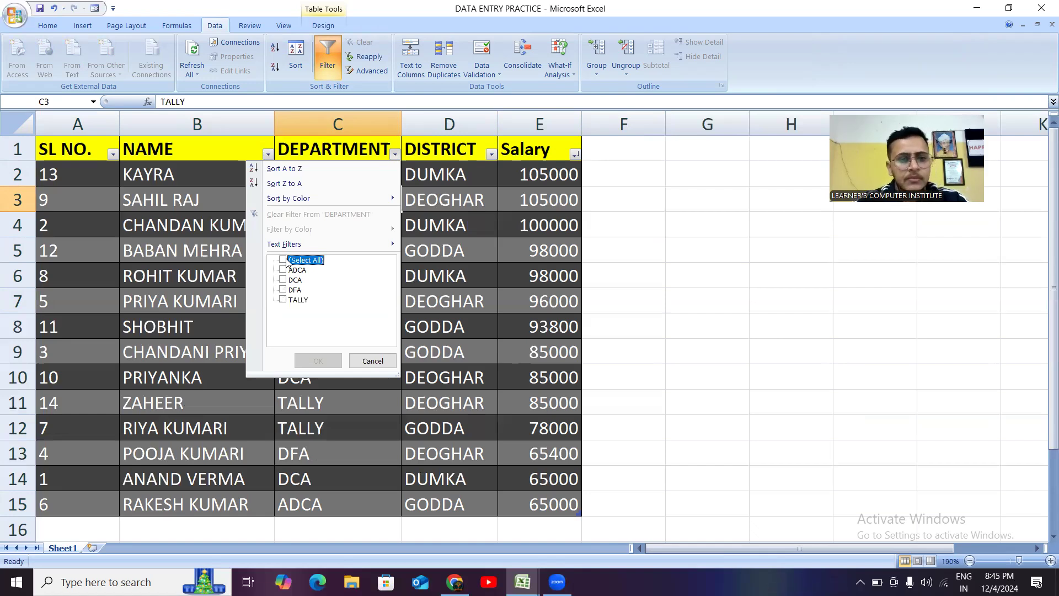
{"action": "left_click", "coordinate": [283, 279]}
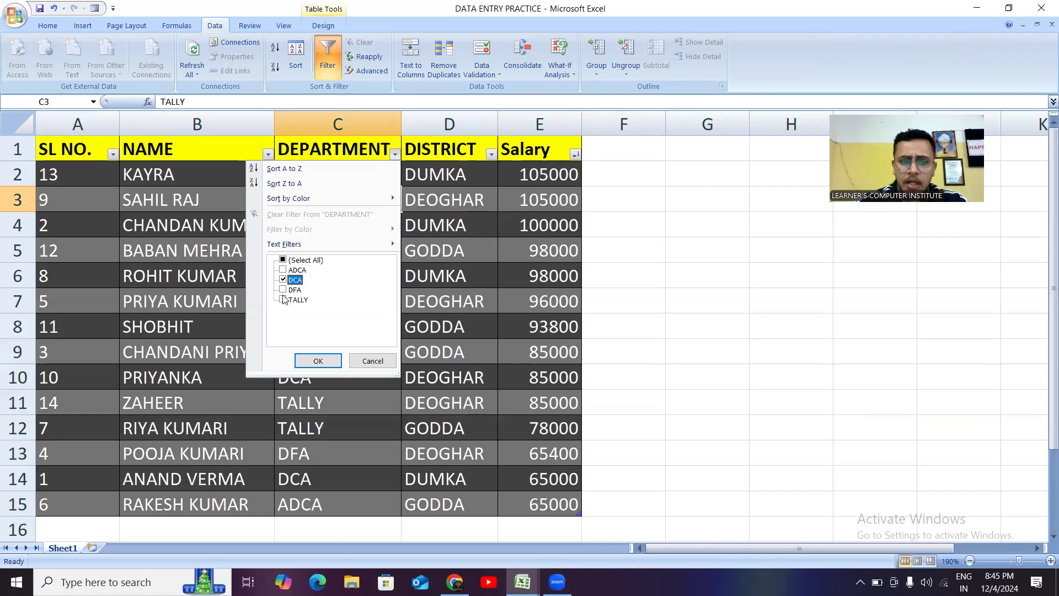
{"action": "left_click", "coordinate": [326, 361]}
{"action": "left_click", "coordinate": [326, 355]}
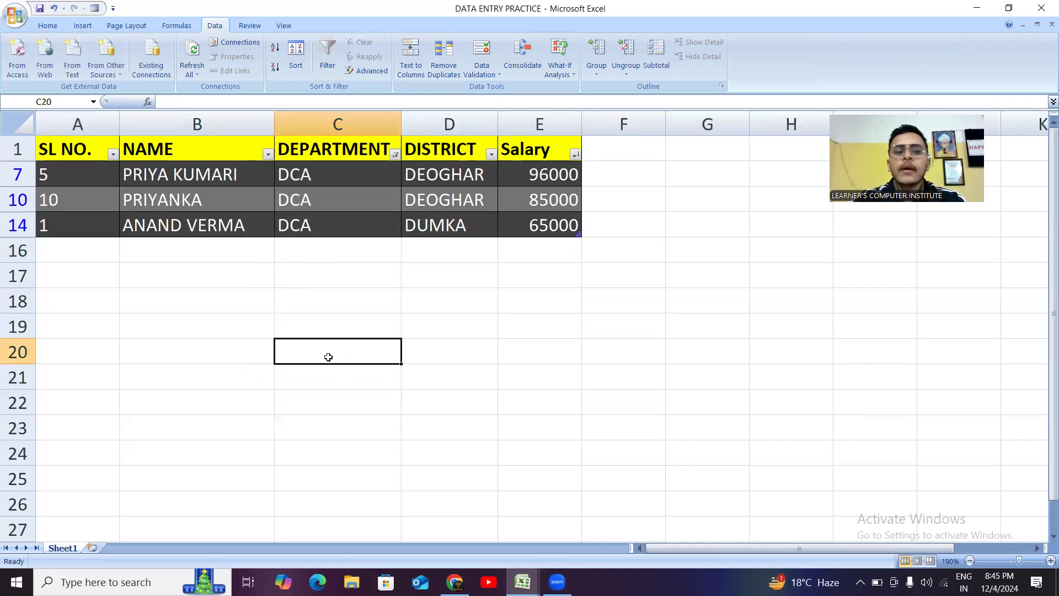
{"action": "left_click", "coordinate": [326, 179]}
{"action": "left_click_drag", "start_coordinate": [326, 179], "coordinate": [328, 226]}
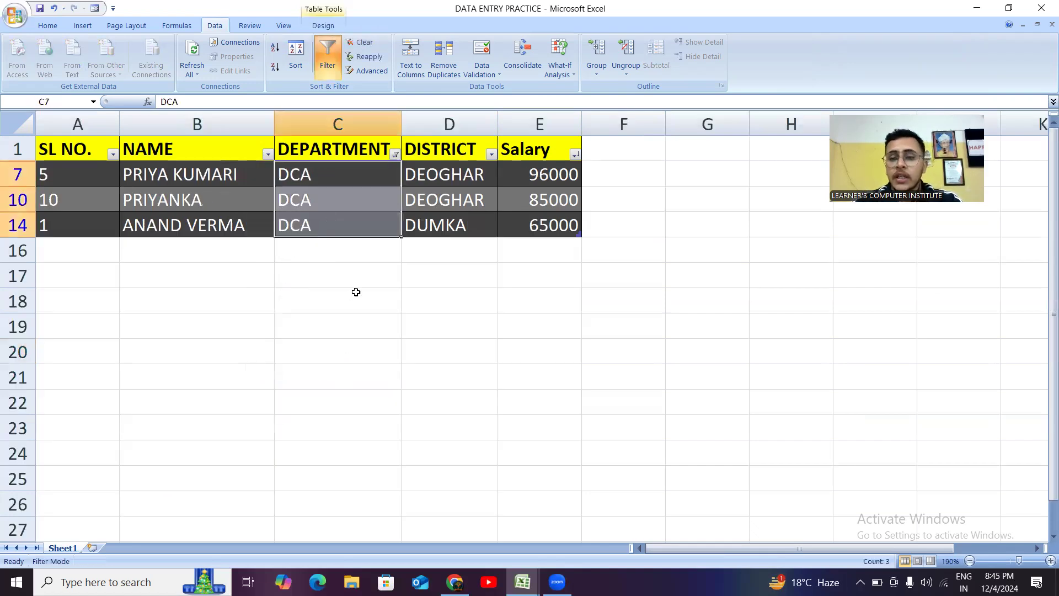
{"action": "left_click", "coordinate": [348, 291]}
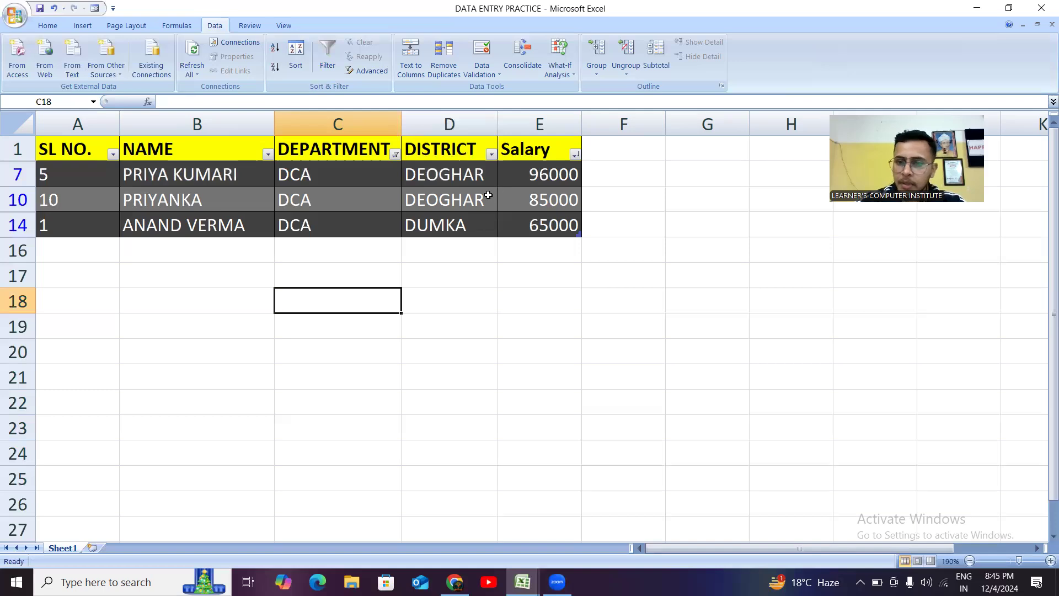
Undo the DEPARTMENT filter to bring back all table rows
{"action": "key", "text": "ctrl+z"}
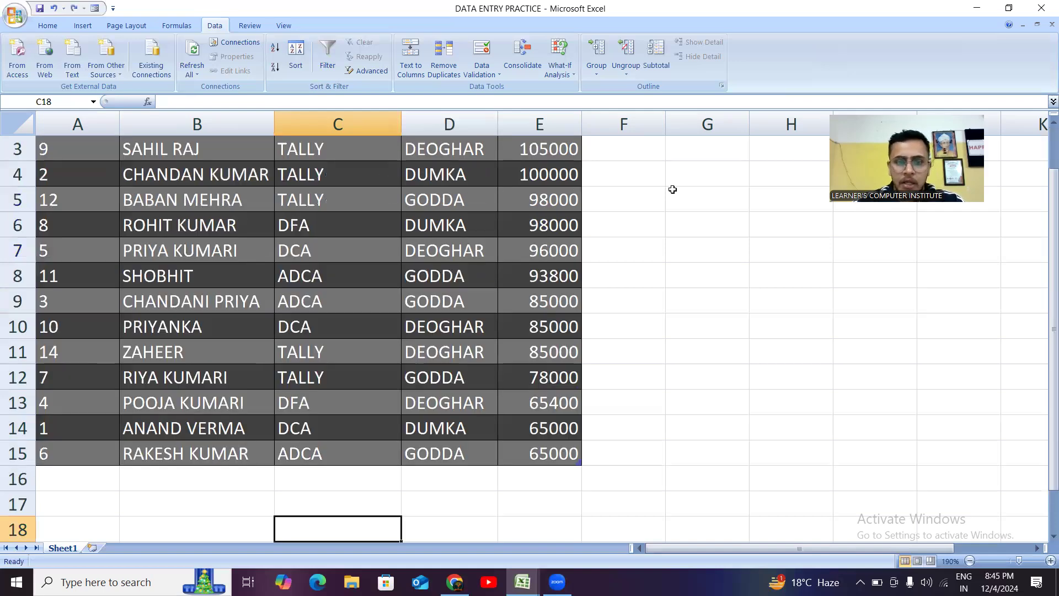
{"action": "left_click", "coordinate": [713, 189]}
{"action": "scroll", "coordinate": [453, 174], "scroll_direction": "up", "scroll_amount": 1}
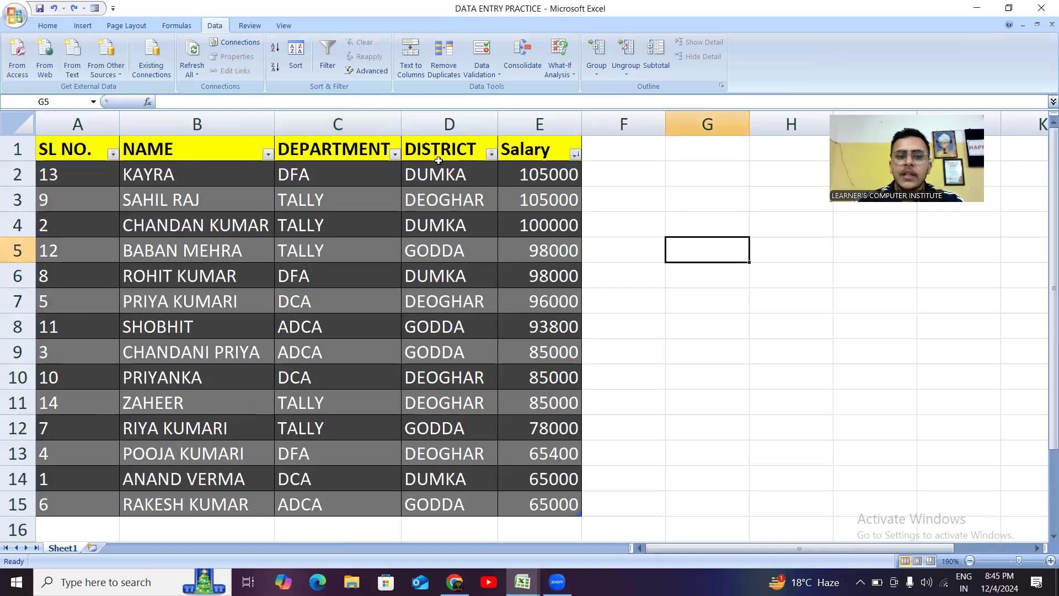
Filter DEOGHAR out of the DISTRICT column and undo that filter
{"action": "left_click", "coordinate": [445, 199]}
{"action": "left_click", "coordinate": [447, 252]}
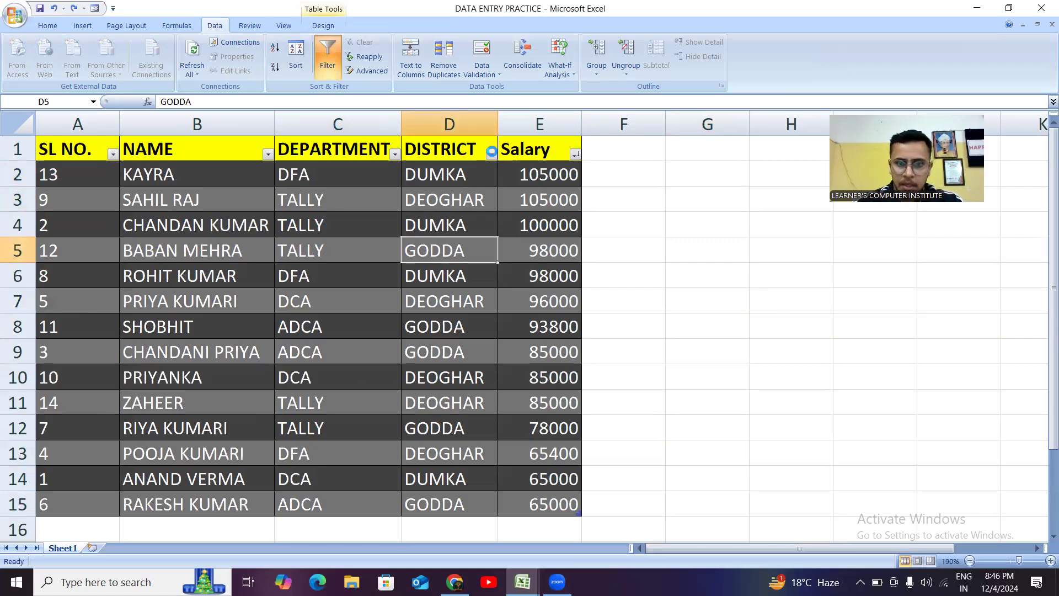
{"action": "left_click", "coordinate": [491, 153]}
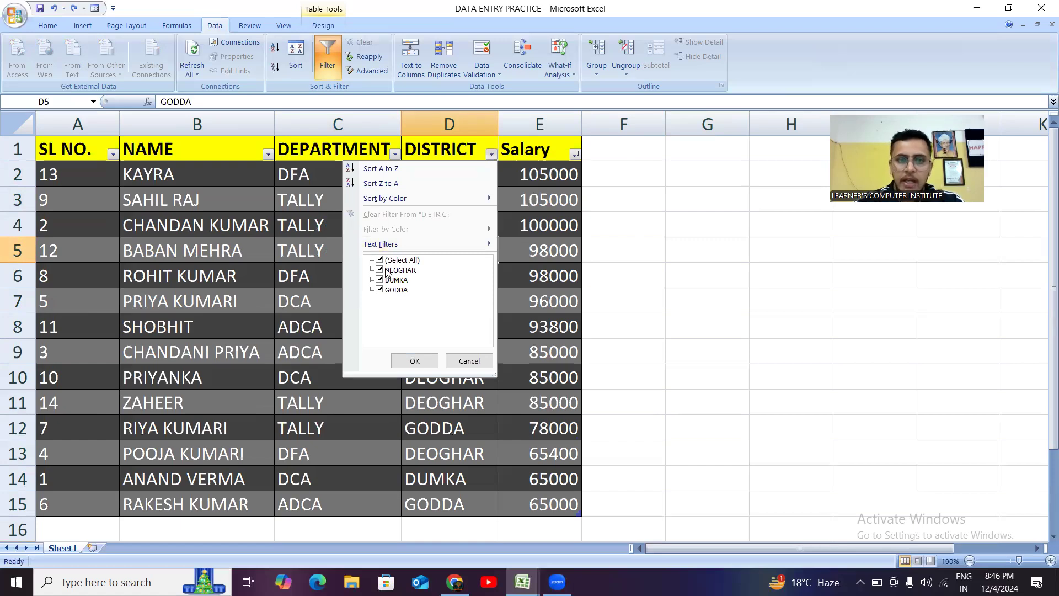
{"action": "left_click", "coordinate": [380, 270]}
{"action": "left_click", "coordinate": [401, 362]}
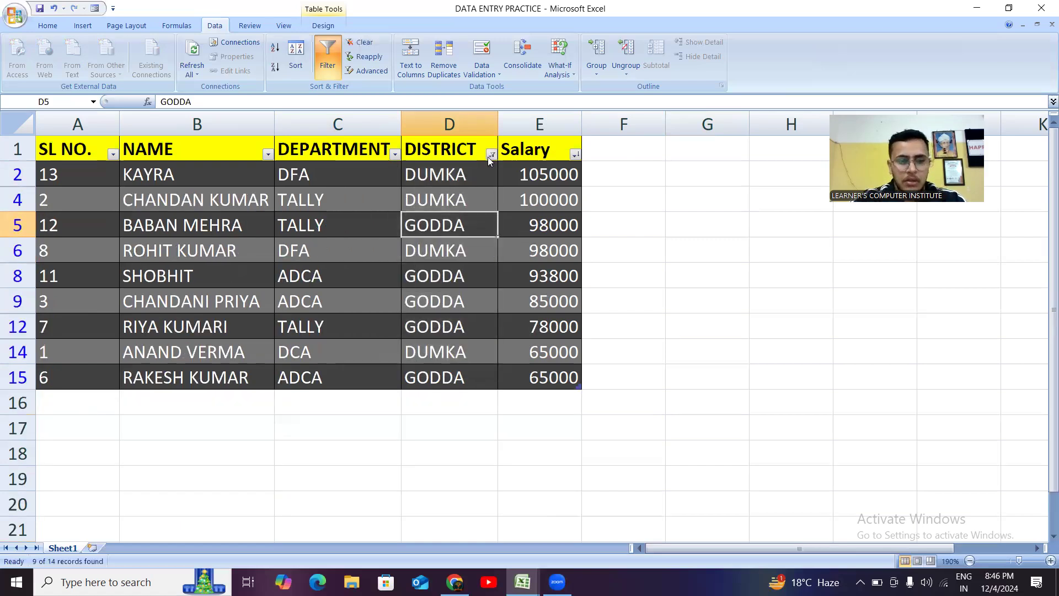
{"action": "key", "text": "ctrl+z"}
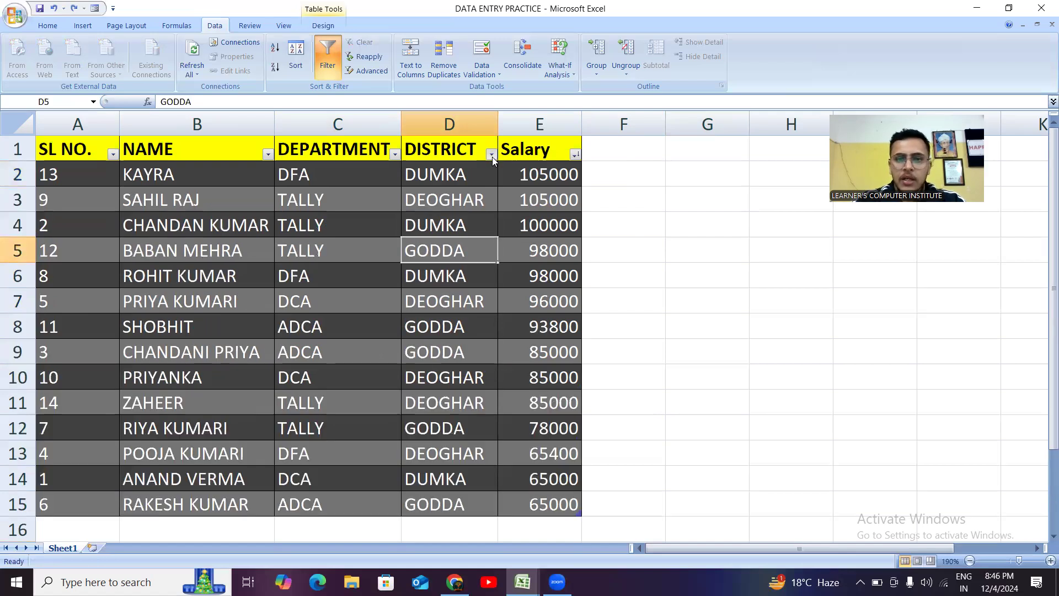
Filter the DISTRICT column to show only the DEOGHAR rows and review the filtered entries
{"action": "left_click", "coordinate": [491, 155]}
{"action": "left_click", "coordinate": [403, 261]}
{"action": "left_click", "coordinate": [379, 270]}
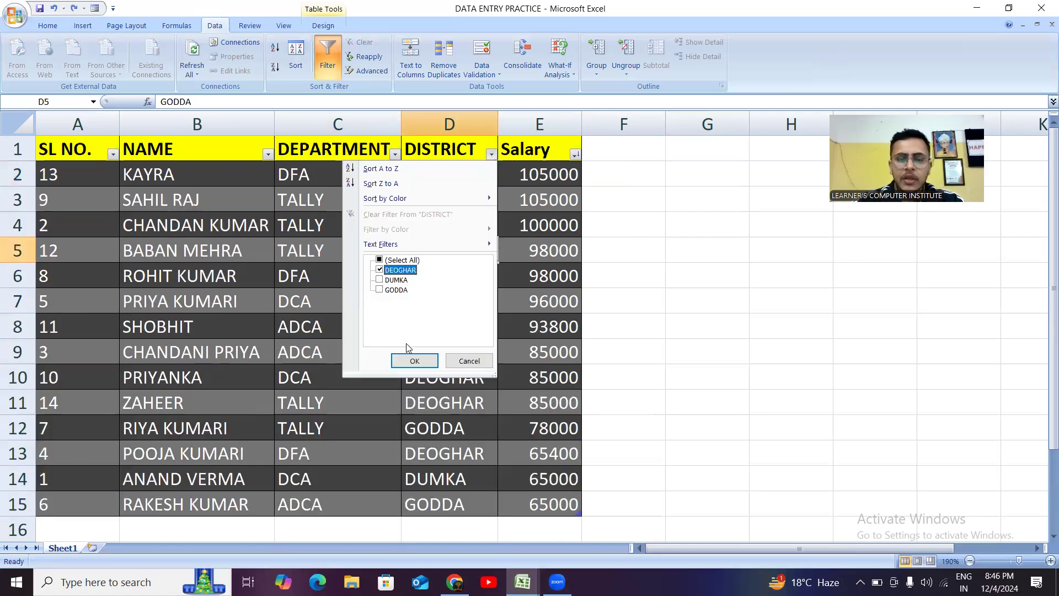
{"action": "left_click", "coordinate": [415, 361]}
{"action": "left_click", "coordinate": [642, 290]}
{"action": "left_click_drag", "start_coordinate": [461, 174], "coordinate": [462, 270]}
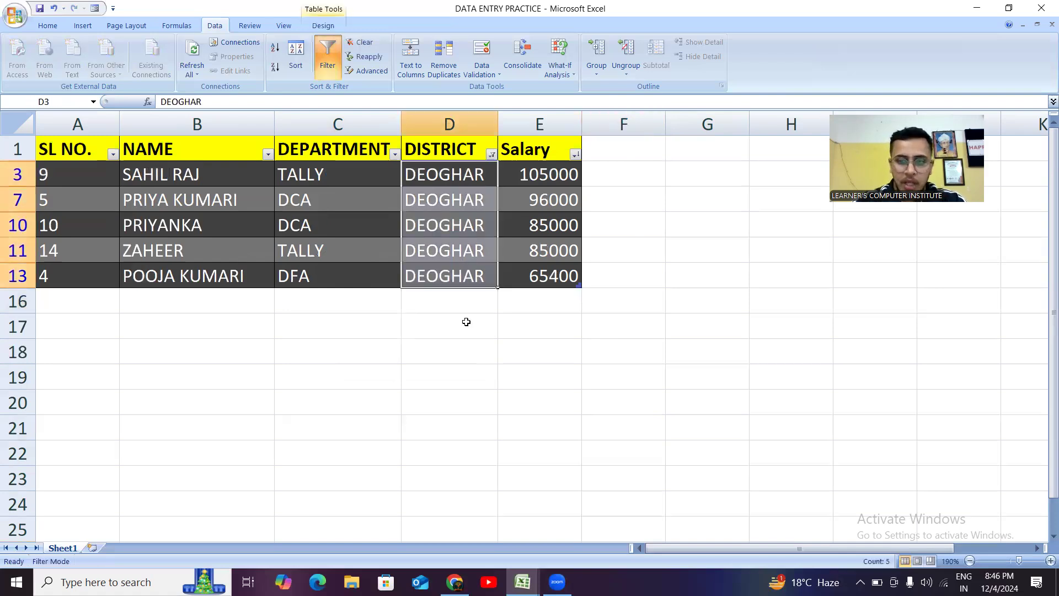
{"action": "left_click", "coordinate": [466, 322]}
Undo the DISTRICT filter so that every district is listed again
{"action": "key", "text": "ctrl+z"}
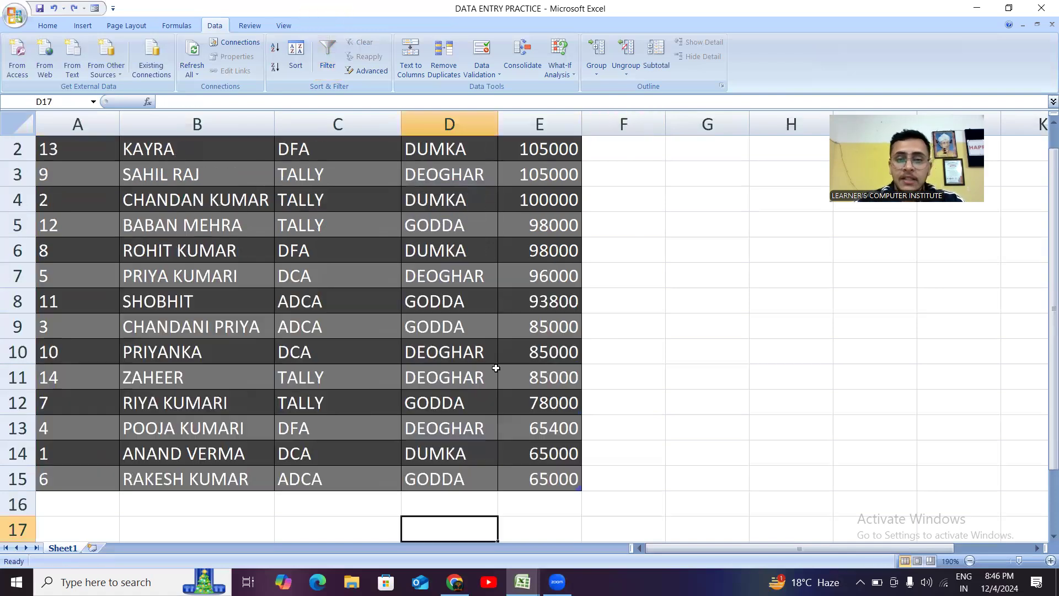
{"action": "left_click", "coordinate": [690, 309]}
{"action": "scroll", "coordinate": [591, 286], "scroll_direction": "up", "scroll_amount": 1}
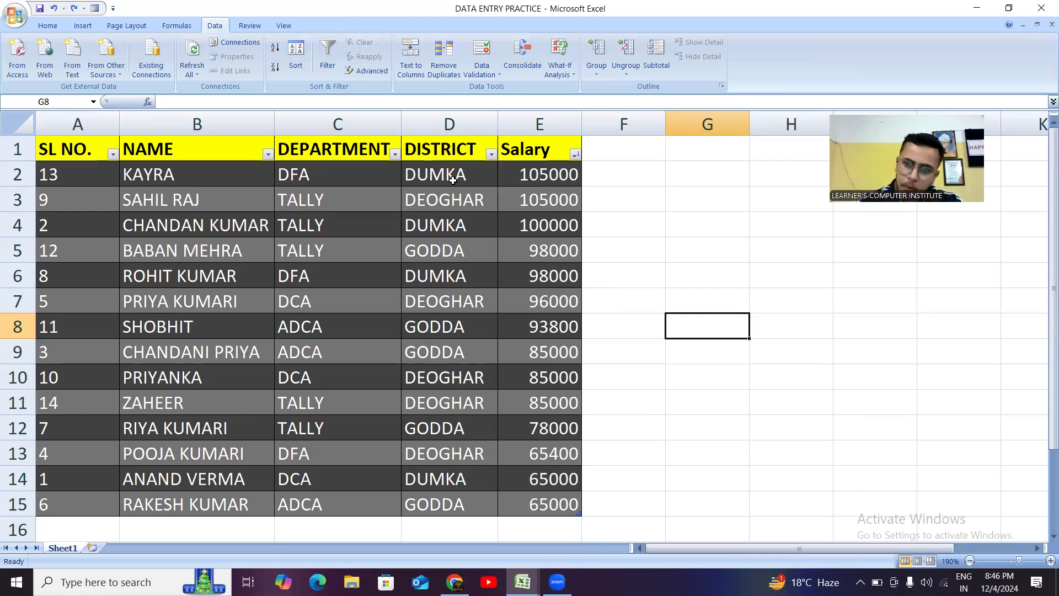
{"action": "left_click", "coordinate": [634, 210]}
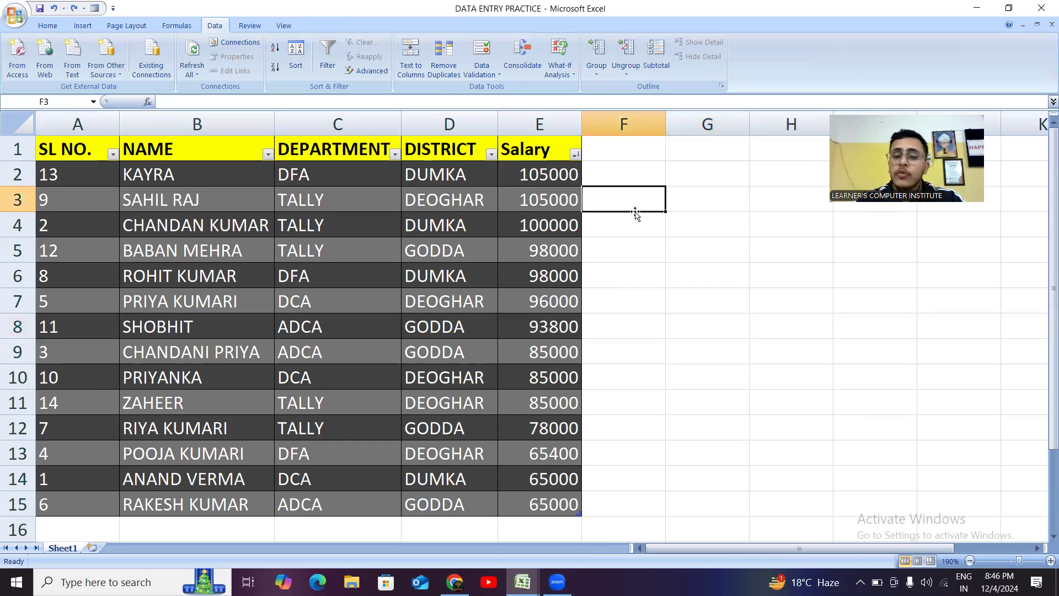